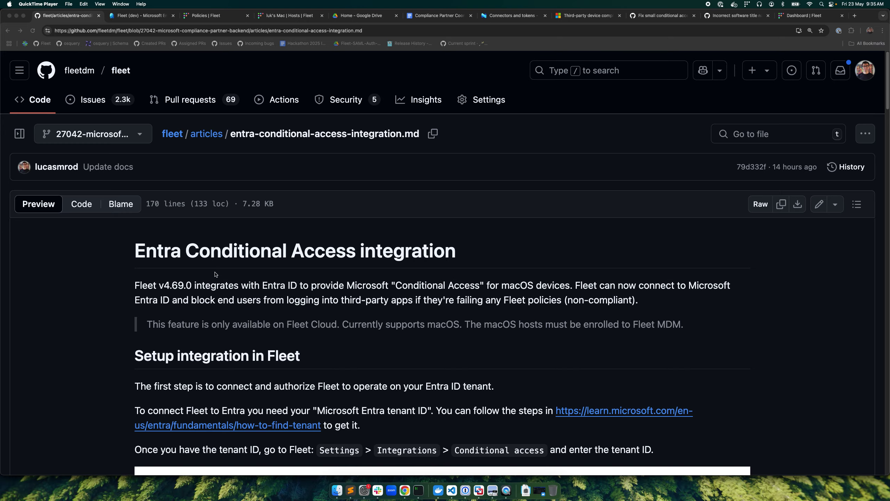
# Step: Read through the Entra Conditional Access integration article on GitHub, from its introduction to the Fleet policies section
pyautogui.scroll(-20, 188, 313)
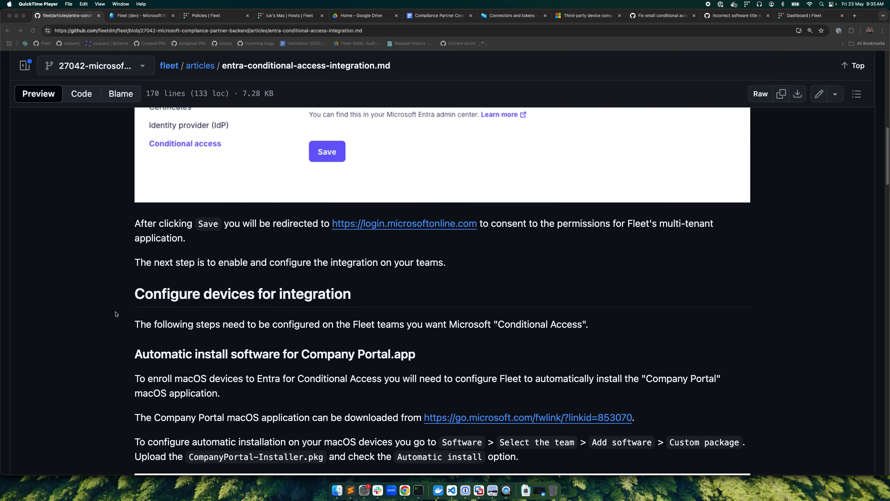
pyautogui.scroll(-20, 116, 314)
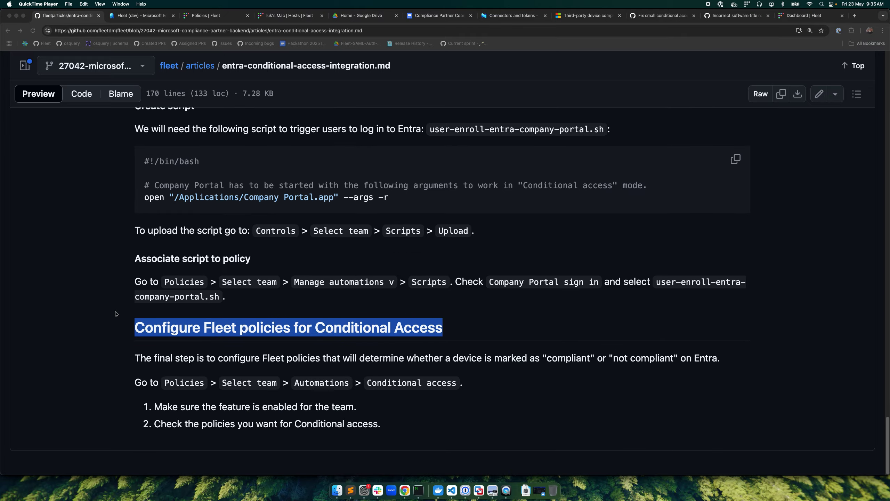
pyautogui.scroll(12, 353, 329)
pyautogui.scroll(15, 353, 329)
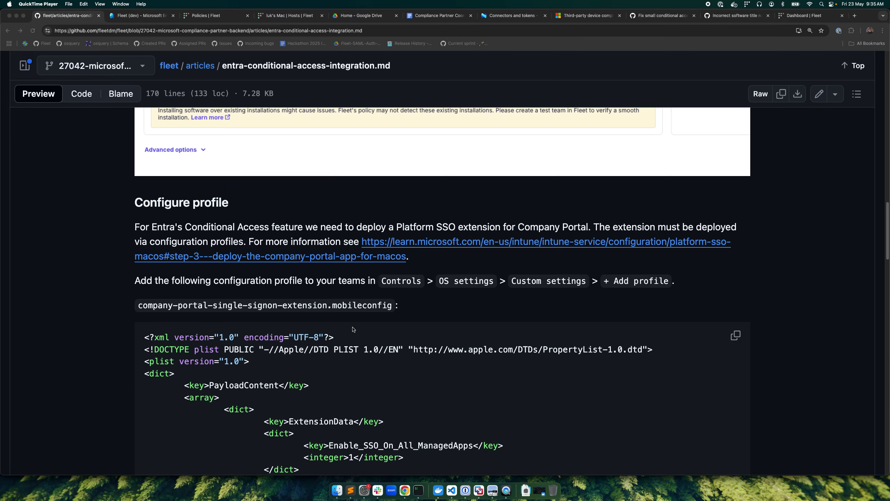
pyautogui.scroll(15, 352, 328)
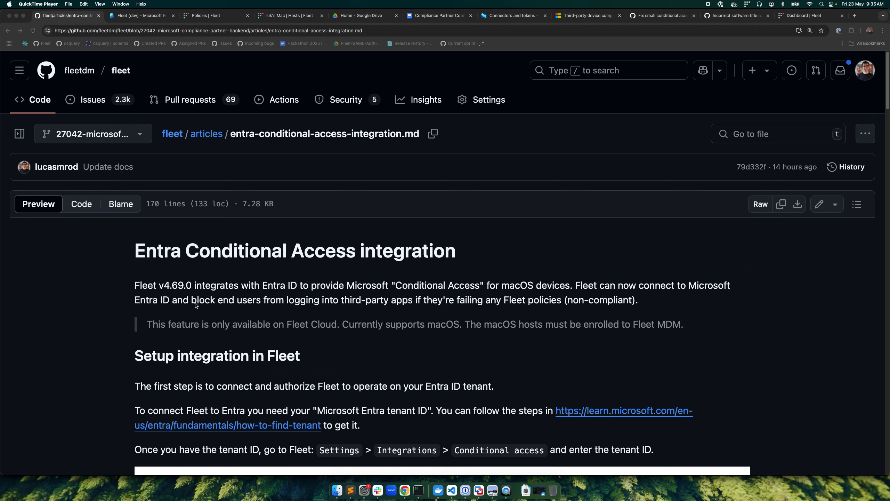
pyautogui.click(149, 246)
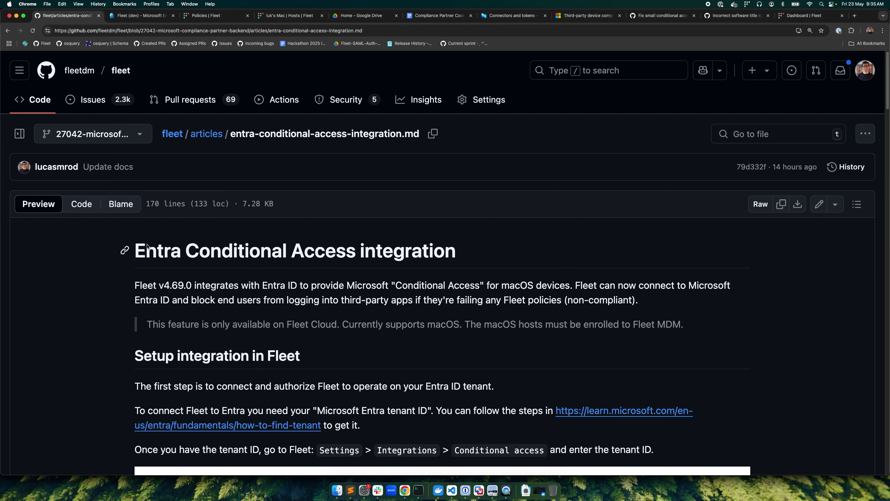
pyautogui.scroll(-1, 202, 299)
pyautogui.scroll(-3, 202, 300)
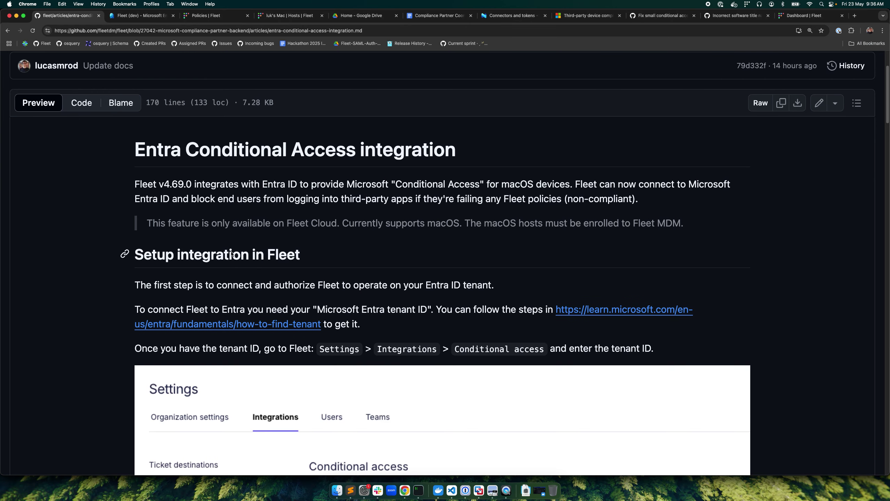
pyautogui.scroll(-1, 236, 266)
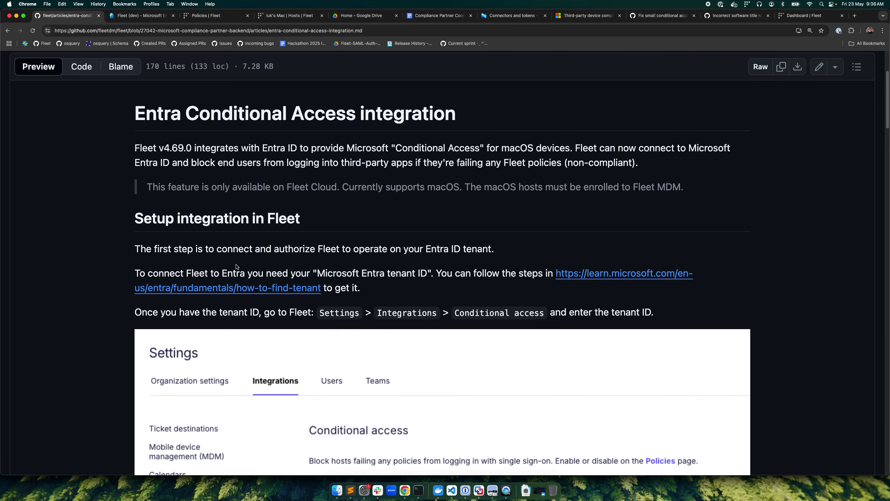
# Step: Switch to VS Code and open a Markdown preview beside entra-conditional-access-integration.md, widening the preview to fill most of the editor
pyautogui.click(451, 490)
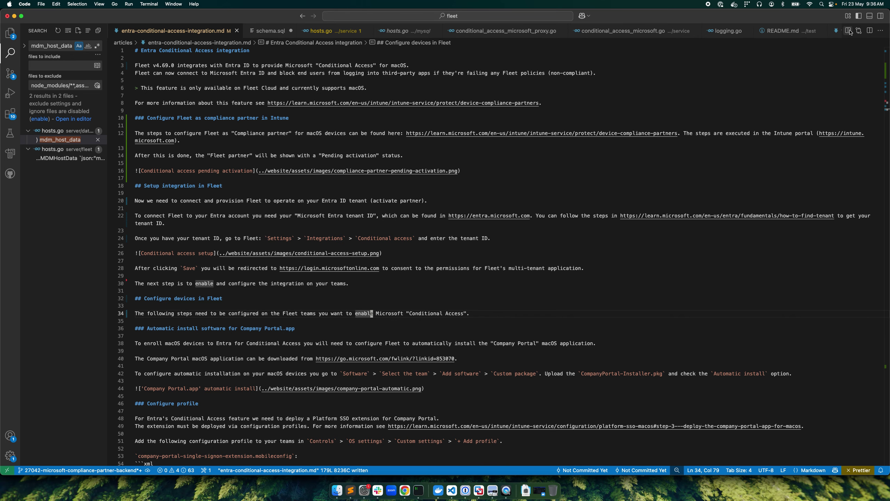
pyautogui.press('super+k')
pyautogui.press('v')
pyautogui.moveTo(499, 226); pyautogui.dragTo(199, 218)
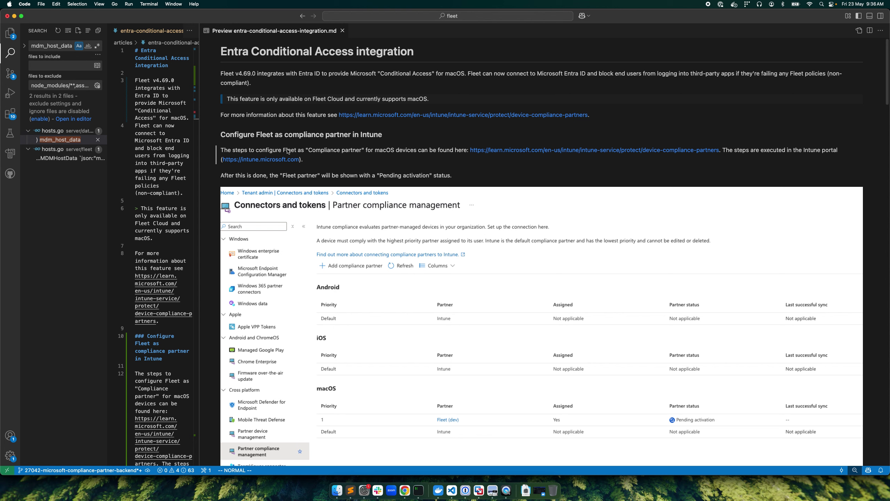
# Step: Switch to Chrome and open Partner compliance management under the tenant's Connectors and tokens in the Intune admin center
pyautogui.click(405, 491)
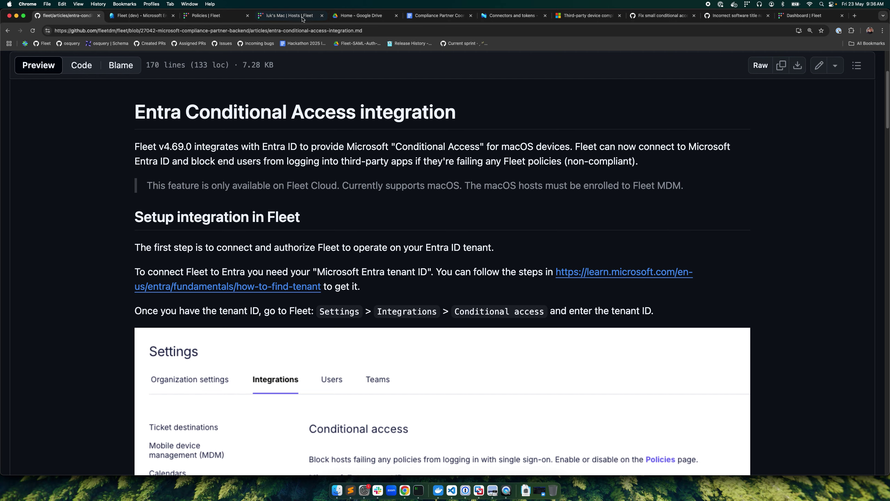
pyautogui.click(142, 15)
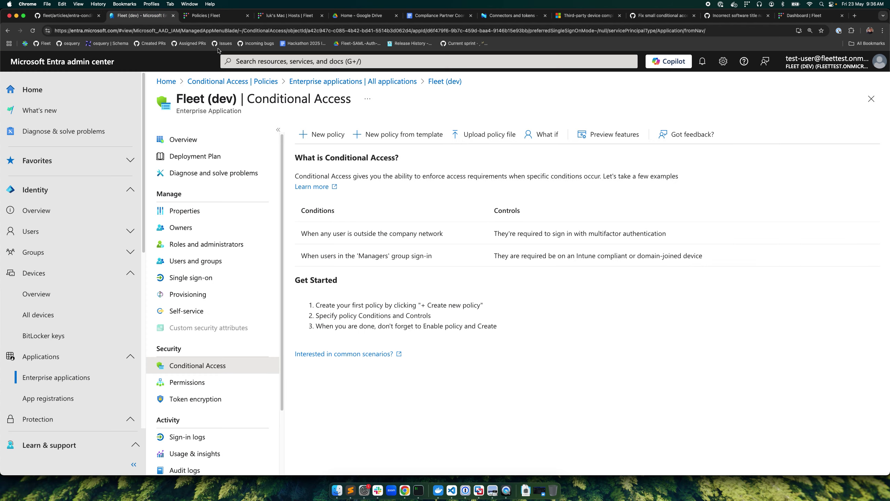
pyautogui.click(513, 16)
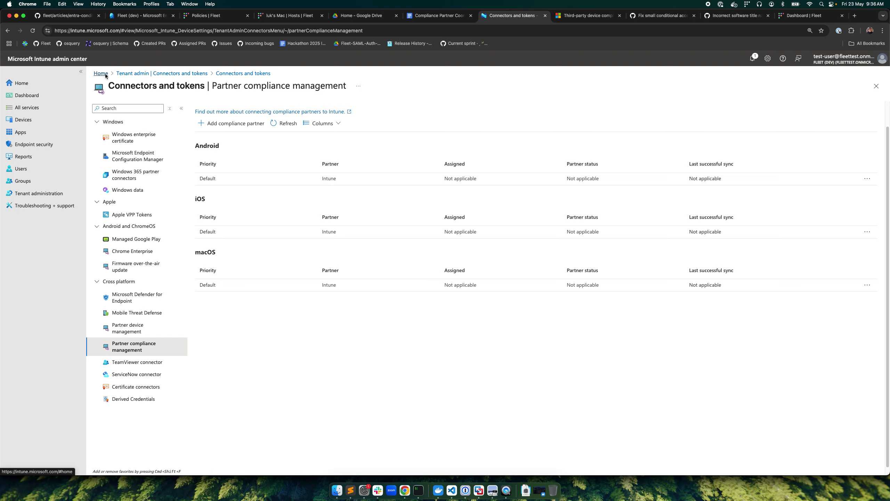
pyautogui.click(37, 194)
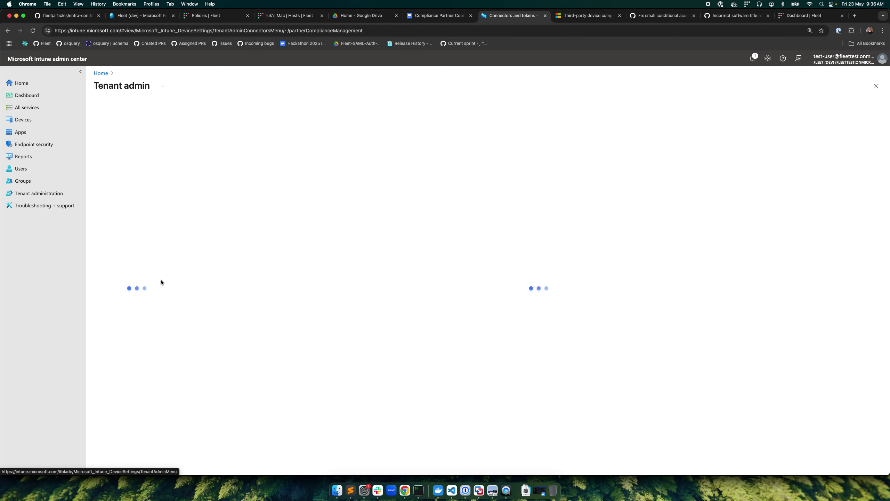
pyautogui.press('super+Tab')
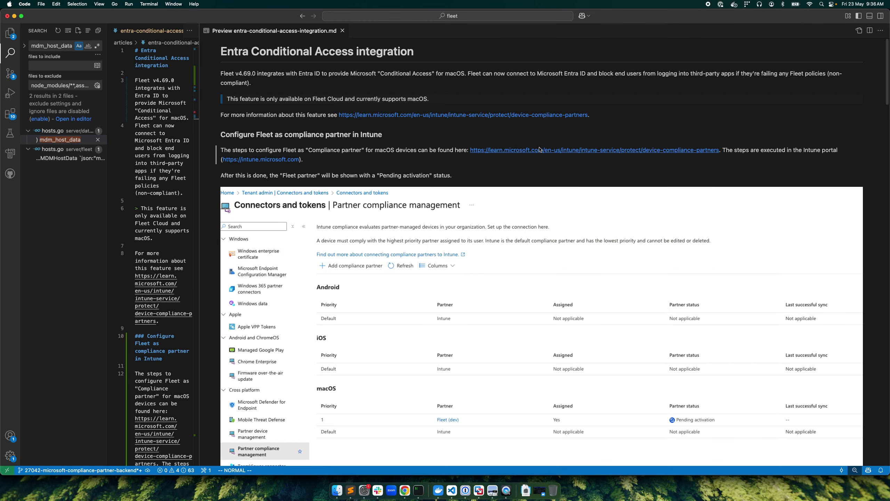
pyautogui.press('super+Tab')
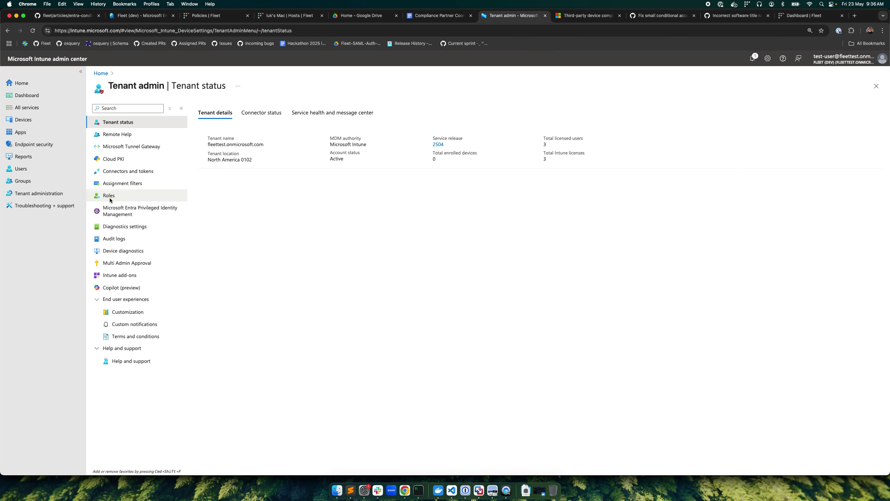
pyautogui.click(121, 171)
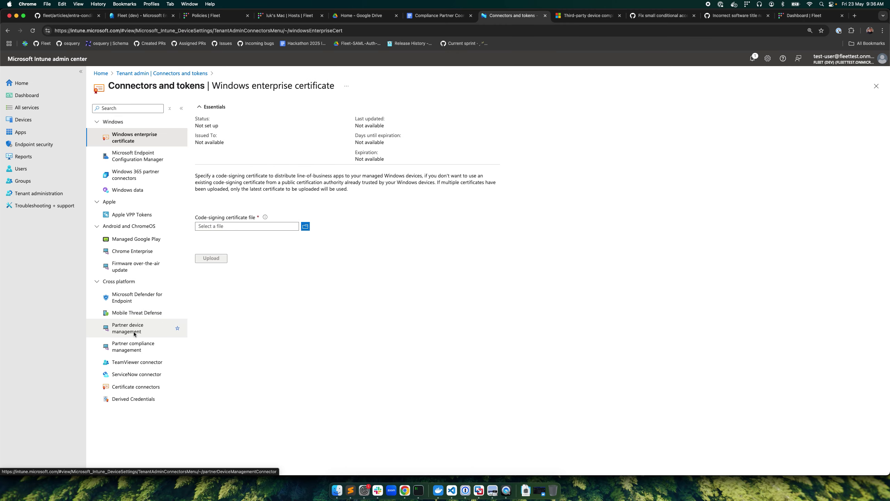
pyautogui.click(152, 342)
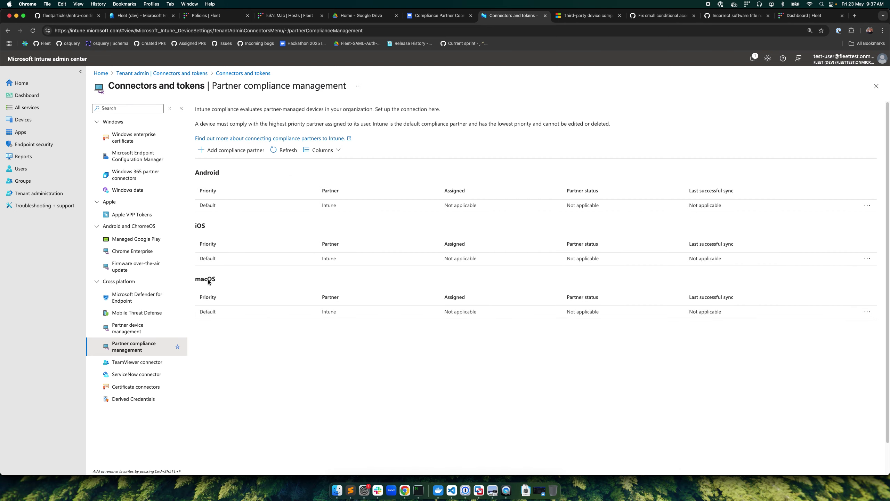
pyautogui.click(867, 311)
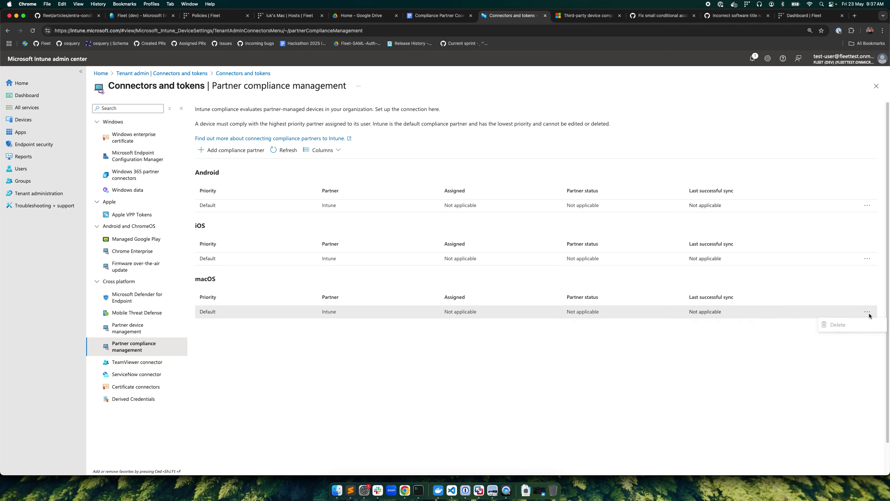
# Step: Start a new compliance partner with Fleet (dev) as the partner and macOS as the platform, and continue to its assignments
pyautogui.click(206, 152)
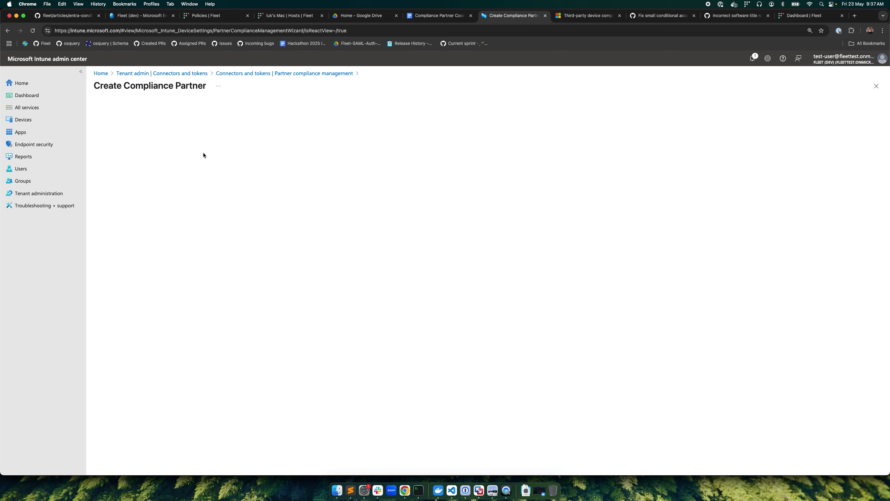
pyautogui.click(223, 132)
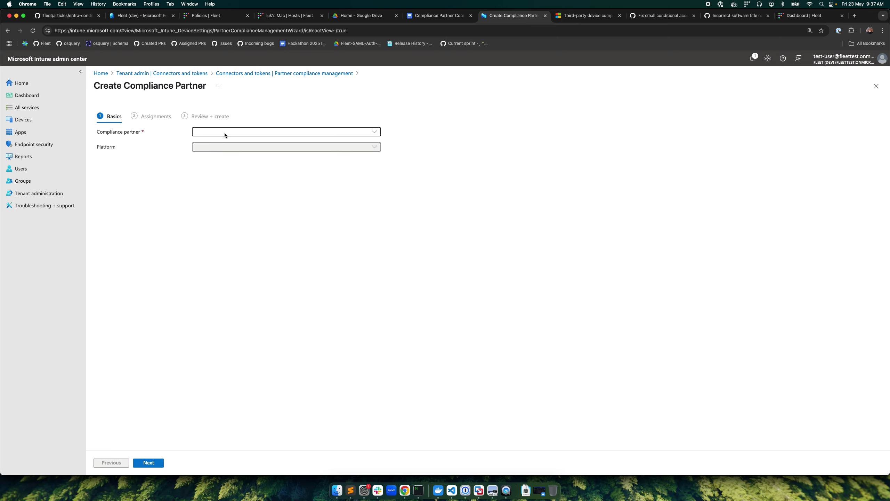
pyautogui.scroll(-10, 229, 263)
pyautogui.scroll(-5, 229, 265)
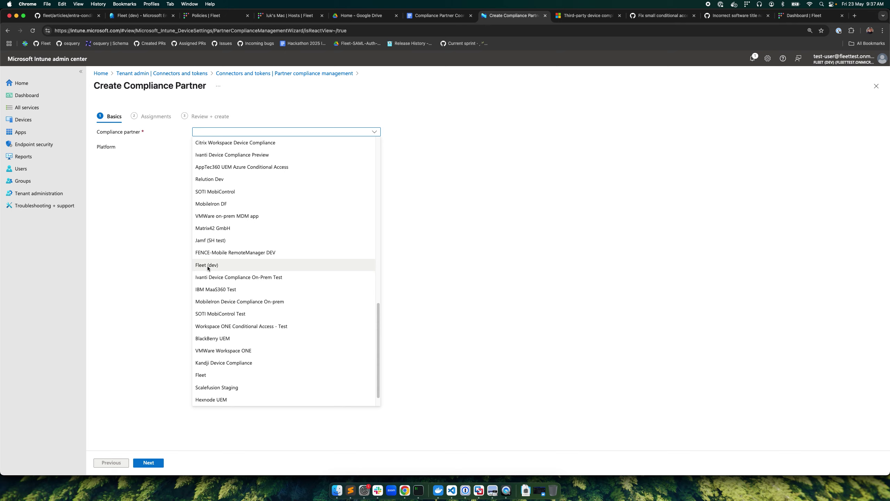
pyautogui.scroll(15, 207, 265)
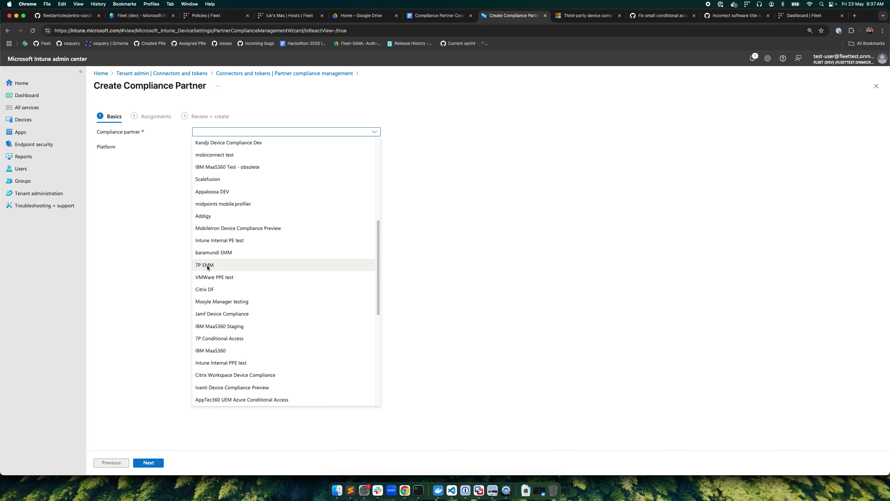
pyautogui.scroll(-15, 208, 267)
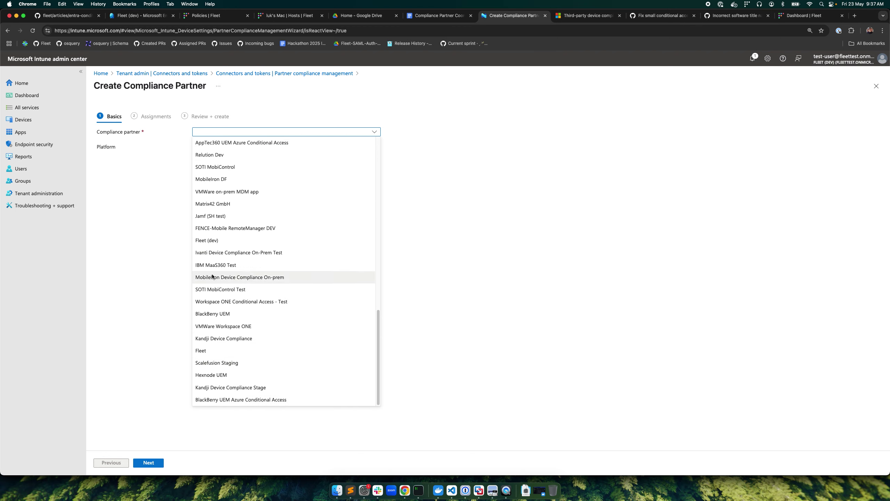
pyautogui.click(214, 242)
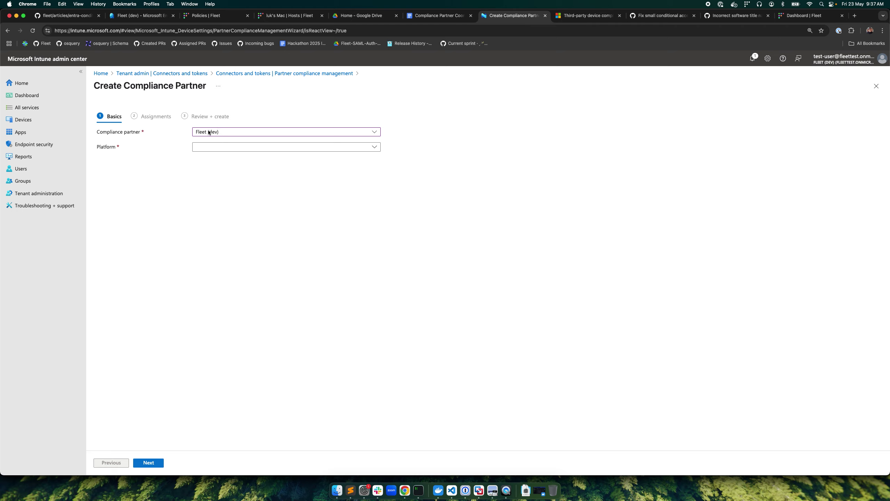
pyautogui.click(212, 148)
pyautogui.click(208, 183)
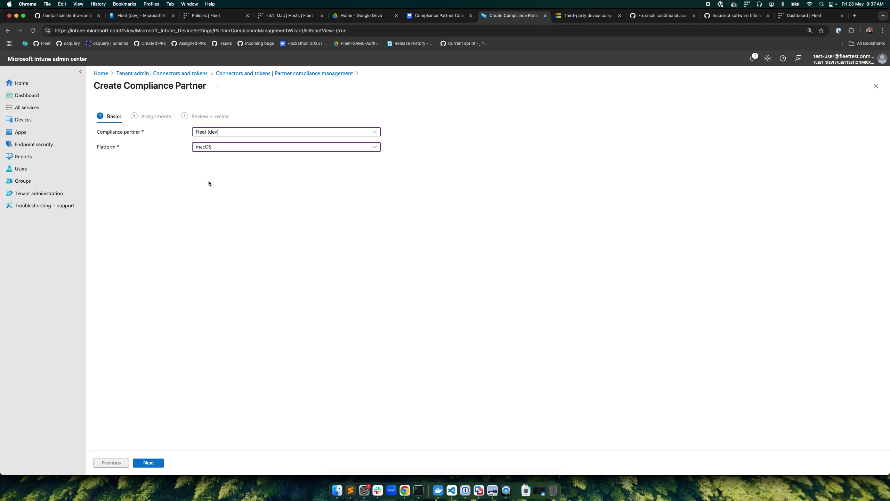
pyautogui.click(149, 463)
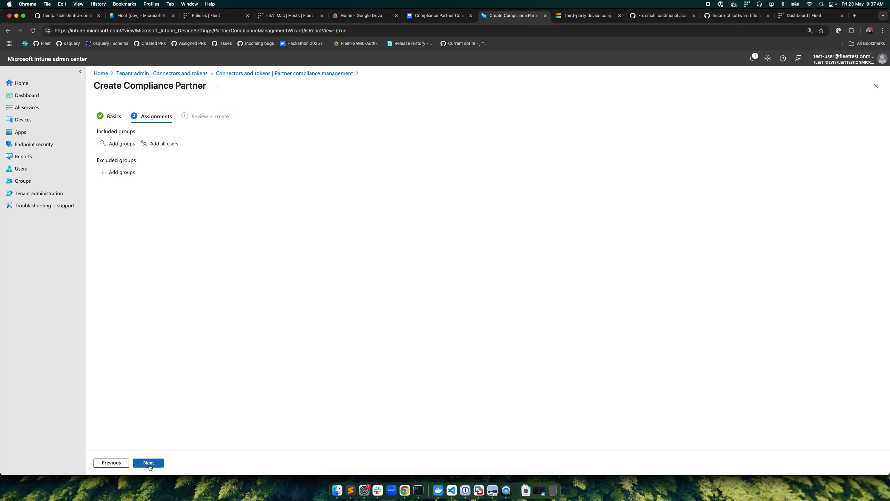
# Step: Assign the compliance partner to all users and create it
pyautogui.click(149, 144)
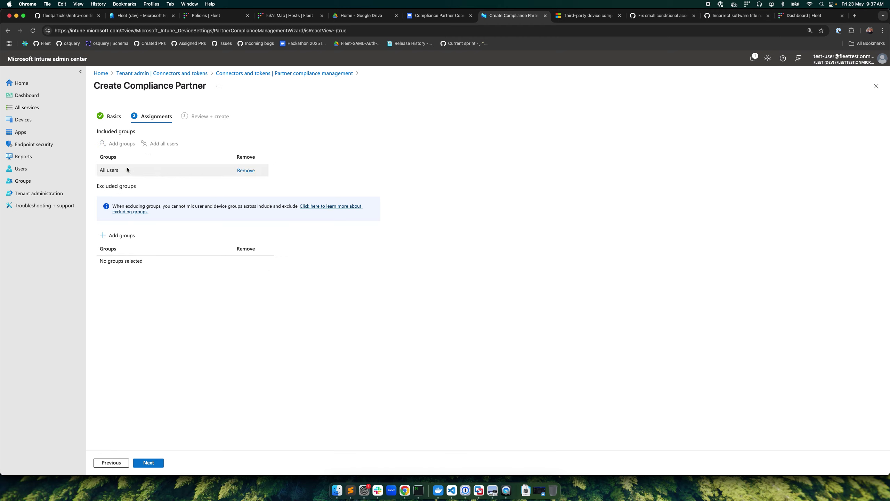
pyautogui.click(147, 465)
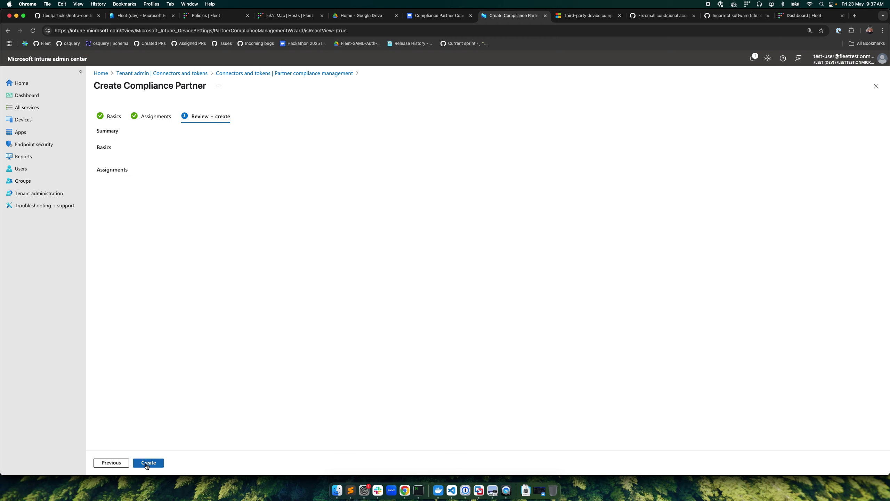
pyautogui.click(146, 462)
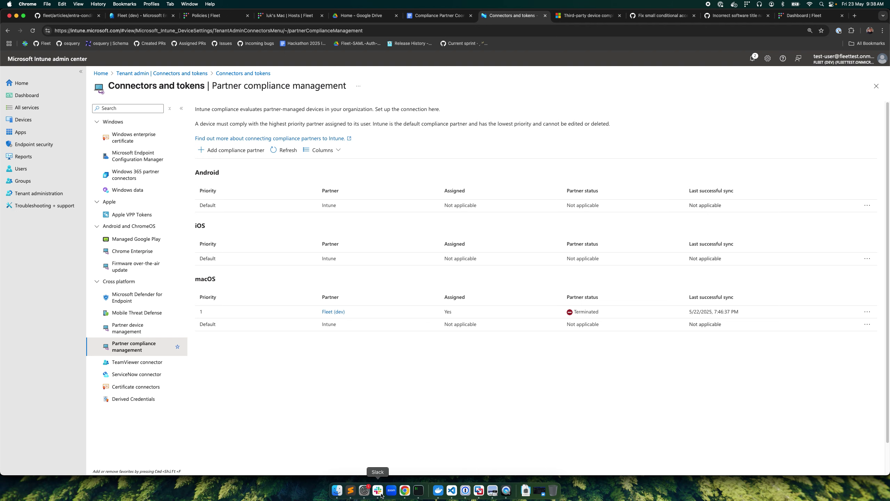
# Step: Switch to VS Code and read the "Setup integration in Fleet" section of the article preview
pyautogui.click(451, 490)
pyautogui.scroll(-3, 661, 340)
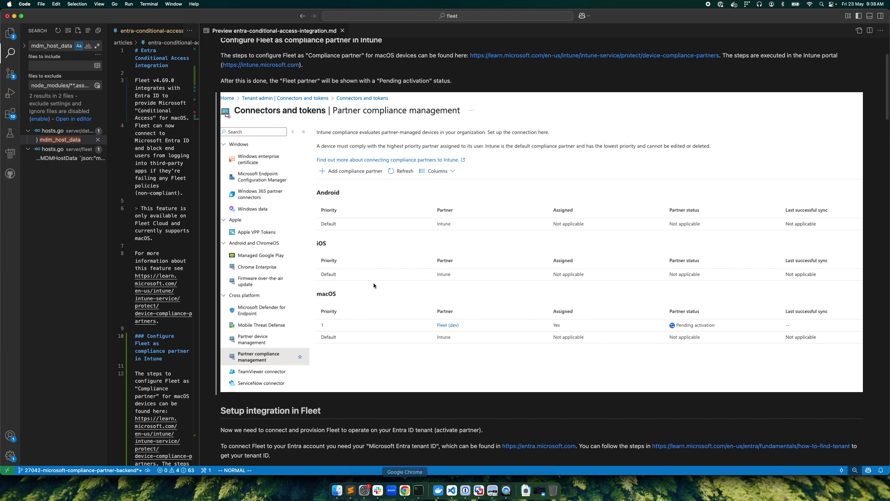
pyautogui.scroll(-5, 374, 282)
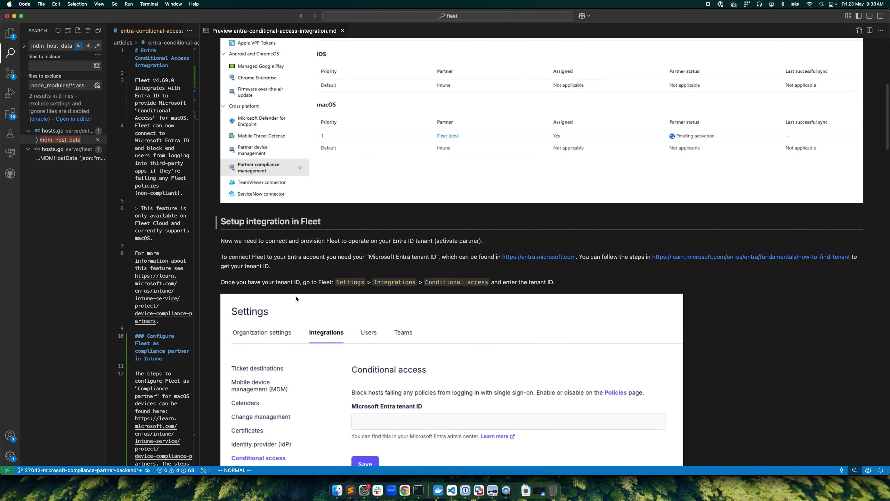
# Step: Switch to Chrome and open the Fleet dashboard at localhost:8080 in a new tab
pyautogui.press('super+Tab')
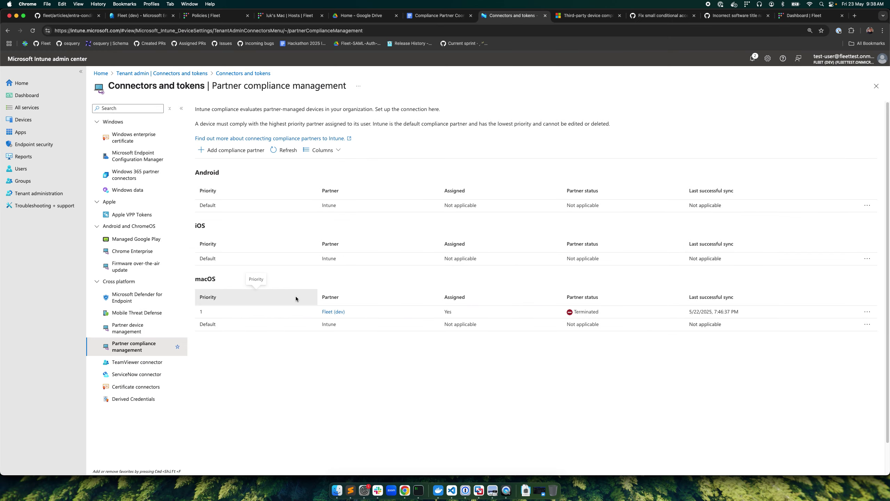
pyautogui.press('super+t')
pyautogui.write('localhost:8080')
pyautogui.press('Return')
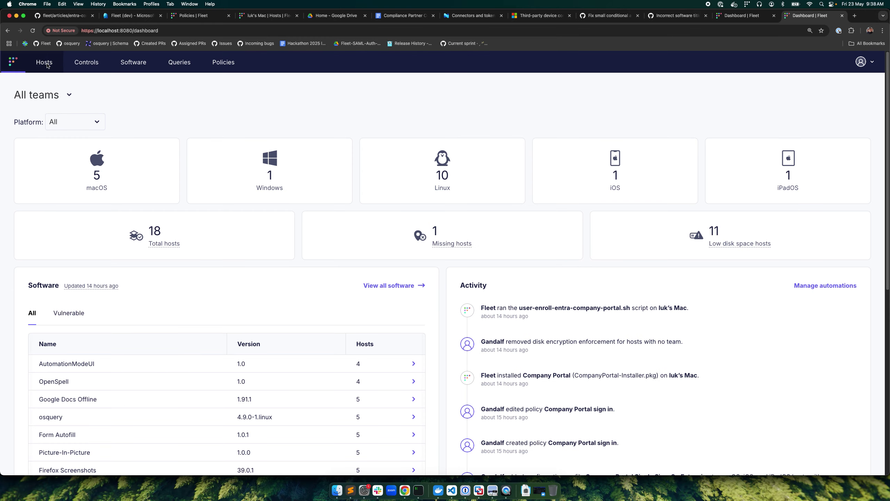
# Step: Open the Conditional access integration settings in Fleet and activate the Microsoft Entra tenant ID field
pyautogui.click(862, 62)
pyautogui.click(841, 86)
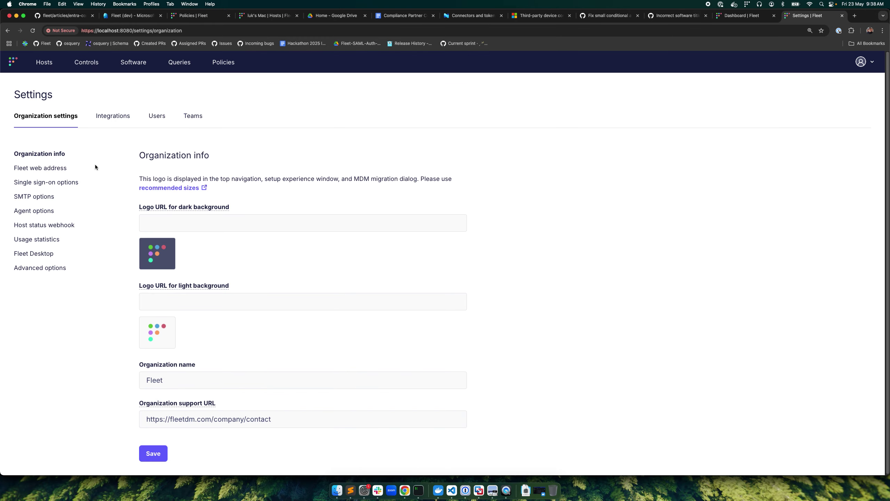
pyautogui.click(111, 115)
pyautogui.click(45, 247)
pyautogui.click(195, 209)
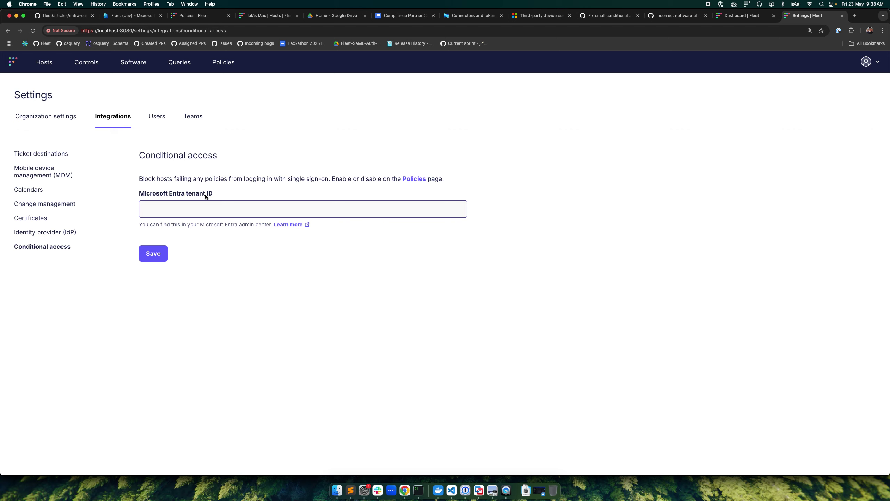
# Step: Copy the tenant ID from the Microsoft Entra admin center overview and save it as the Microsoft Entra tenant ID in Fleet
pyautogui.click(128, 19)
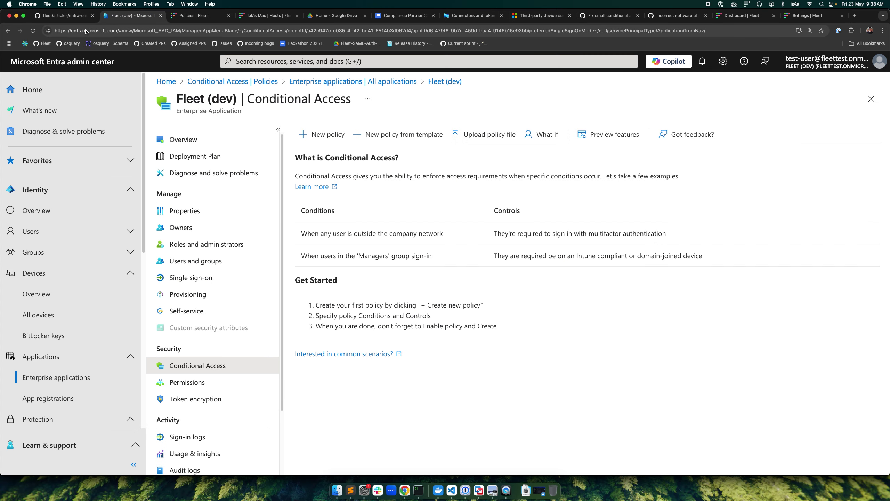
pyautogui.click(55, 210)
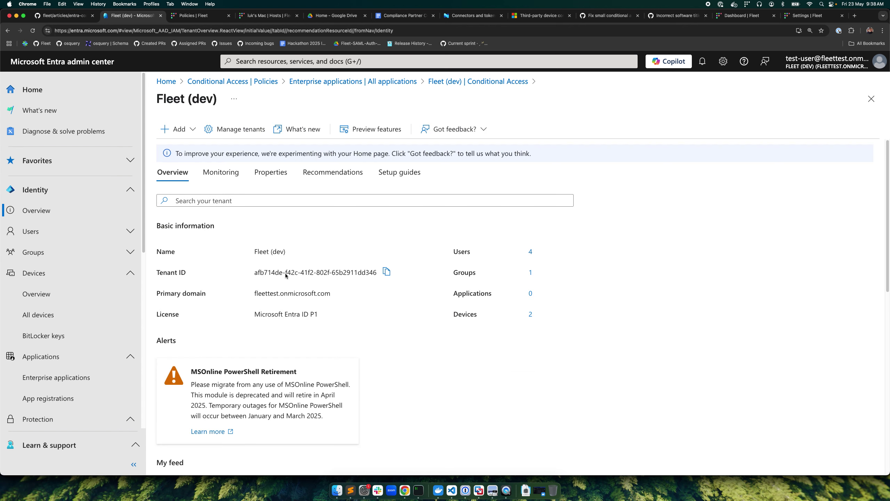
pyautogui.click(387, 272)
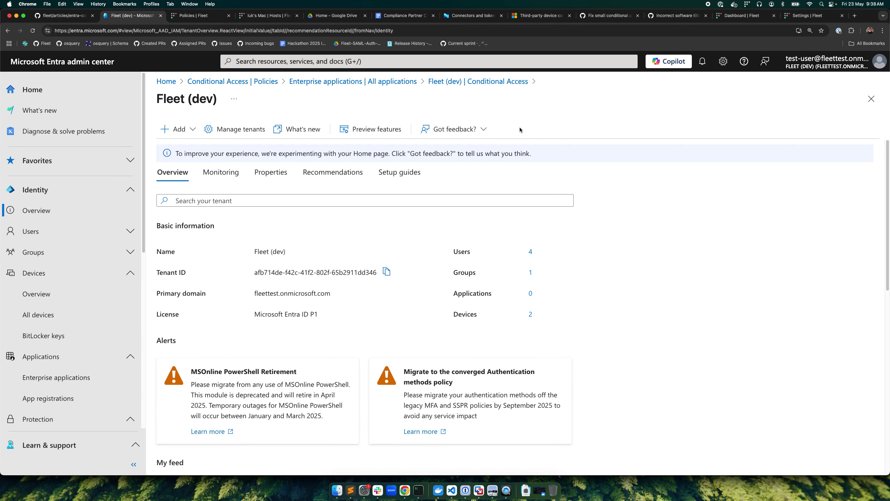
pyautogui.click(788, 18)
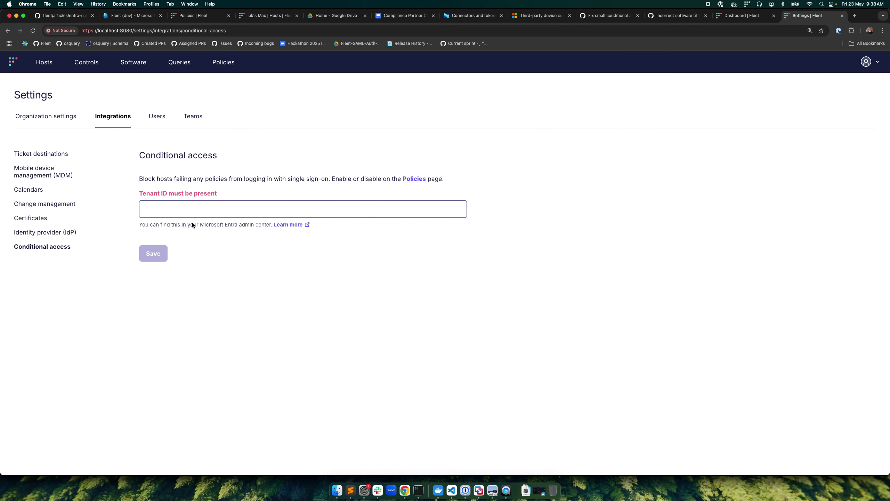
pyautogui.press('super+v')
pyautogui.click(153, 254)
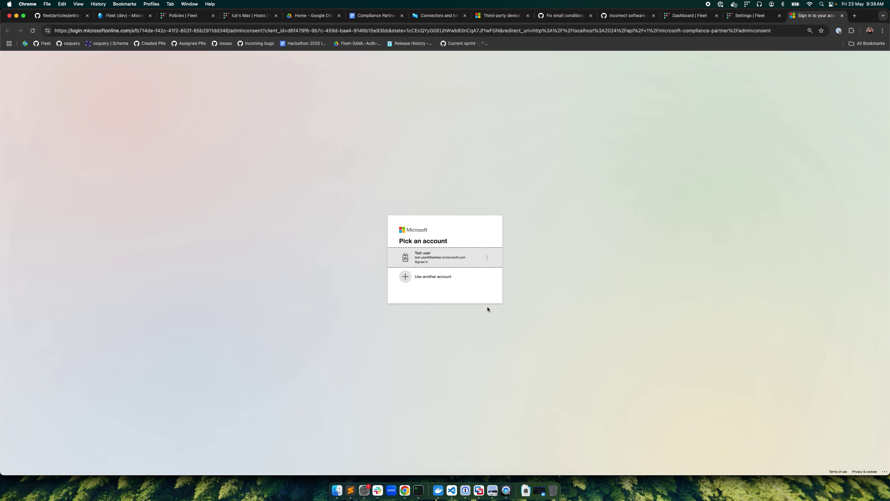
# Step: Accept the permissions requested by Fleet (dev) using the signed-in Microsoft account, and reload Fleet's Conditional access settings page
pyautogui.click(437, 258)
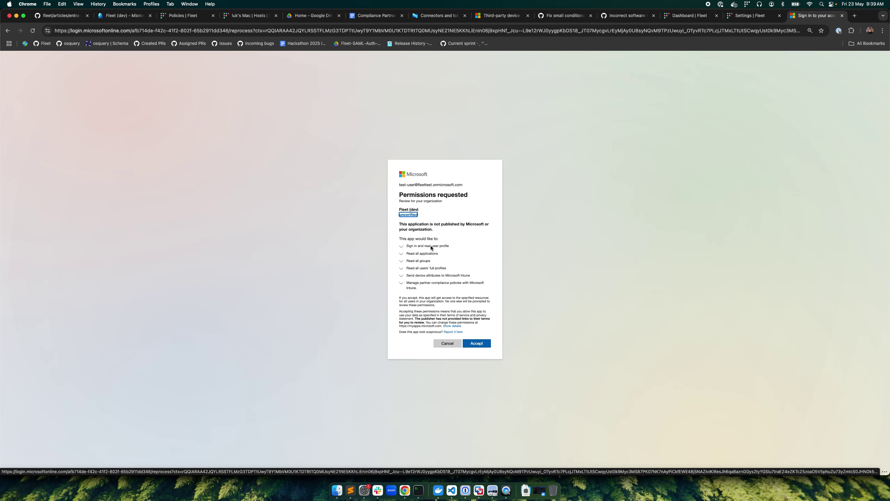
pyautogui.click(482, 344)
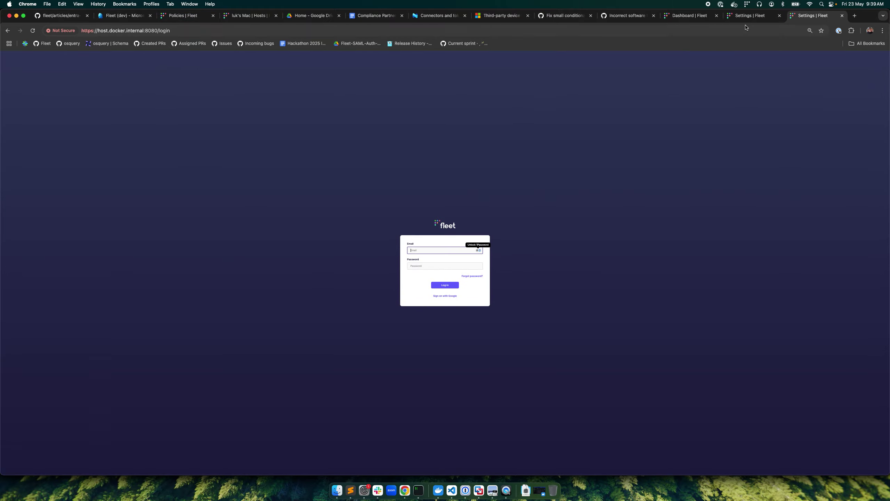
pyautogui.click(750, 15)
pyautogui.click(843, 15)
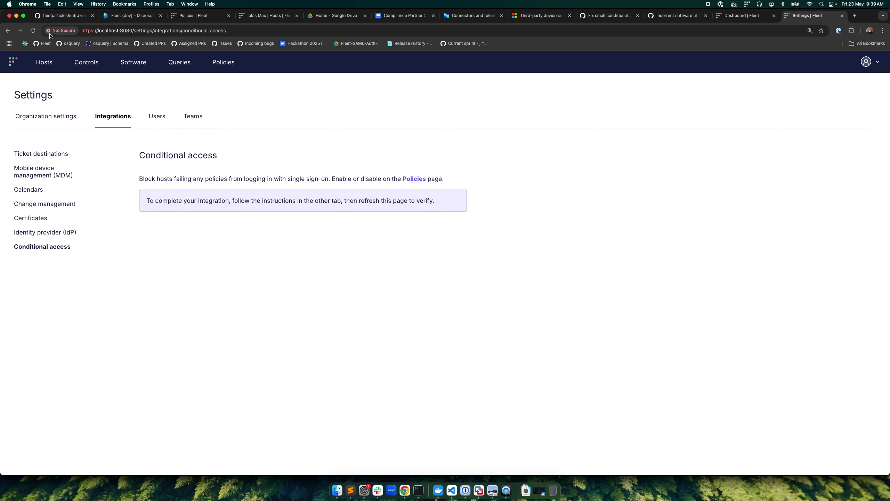
pyautogui.click(33, 30)
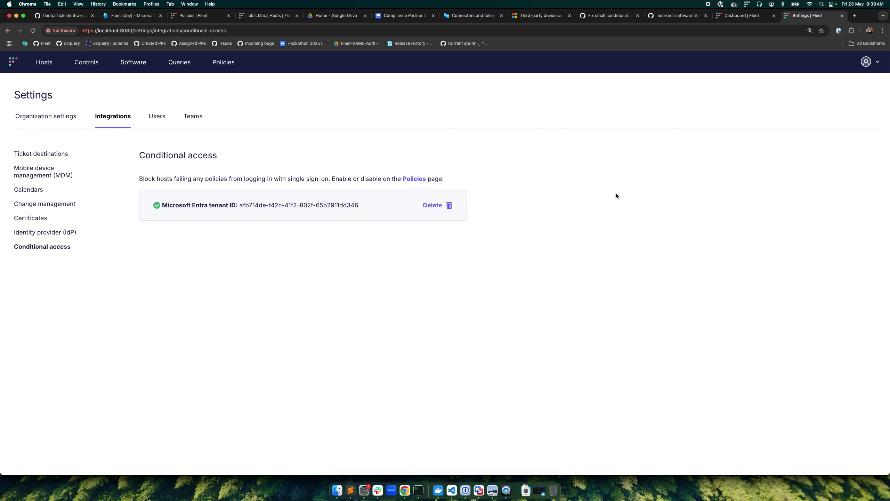
# Step: Switch to VS Code and read the "Automatic install software for Company Portal.app" section of the article preview
pyautogui.click(452, 490)
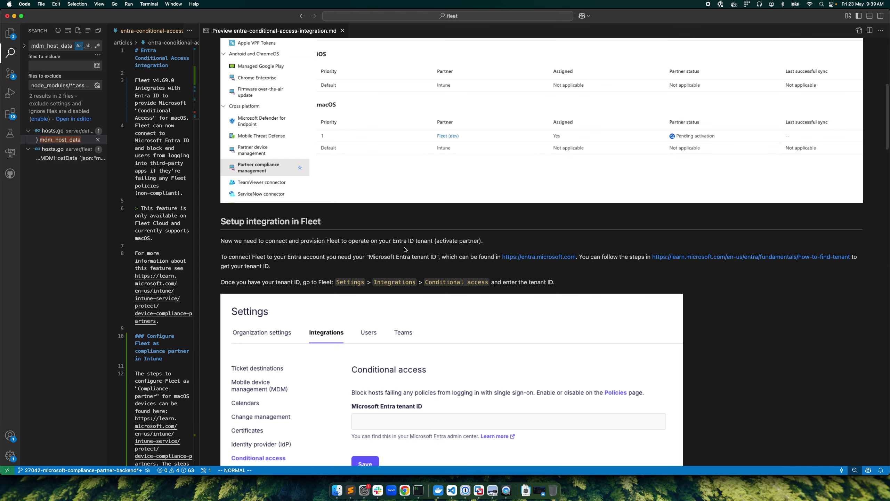
pyautogui.scroll(-5, 371, 193)
pyautogui.scroll(-3, 347, 278)
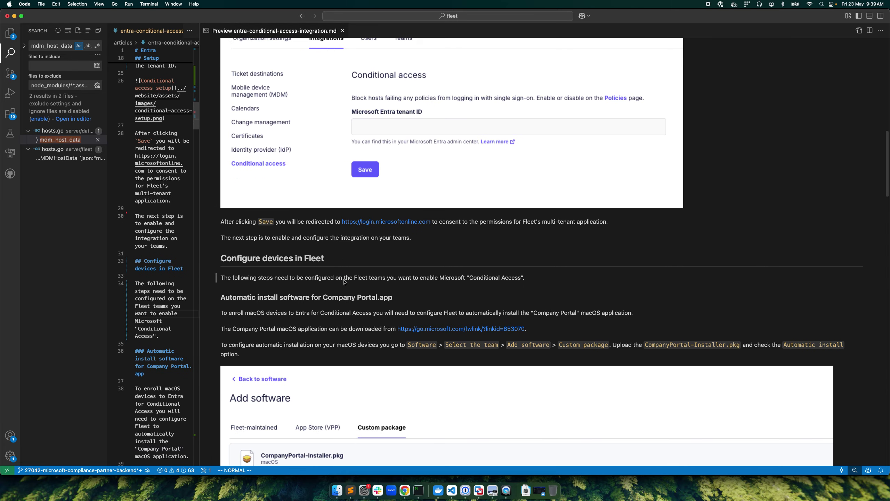
pyautogui.scroll(-9, 356, 312)
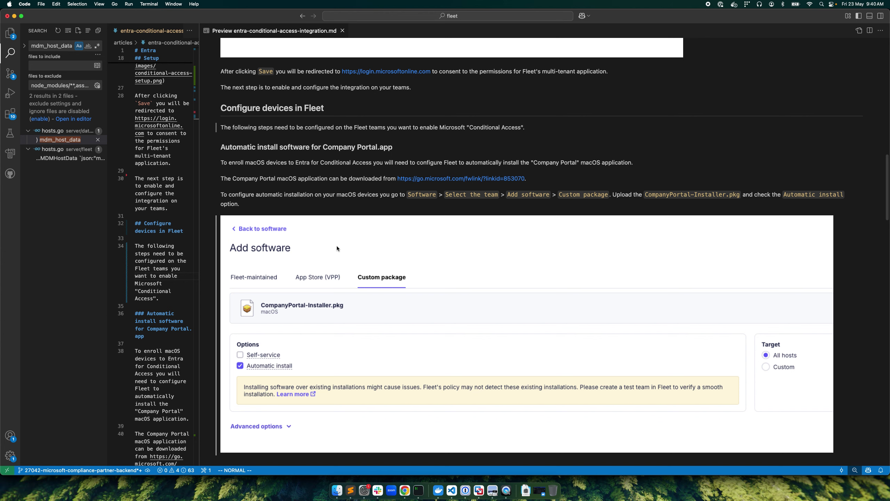
pyautogui.scroll(-3, 338, 253)
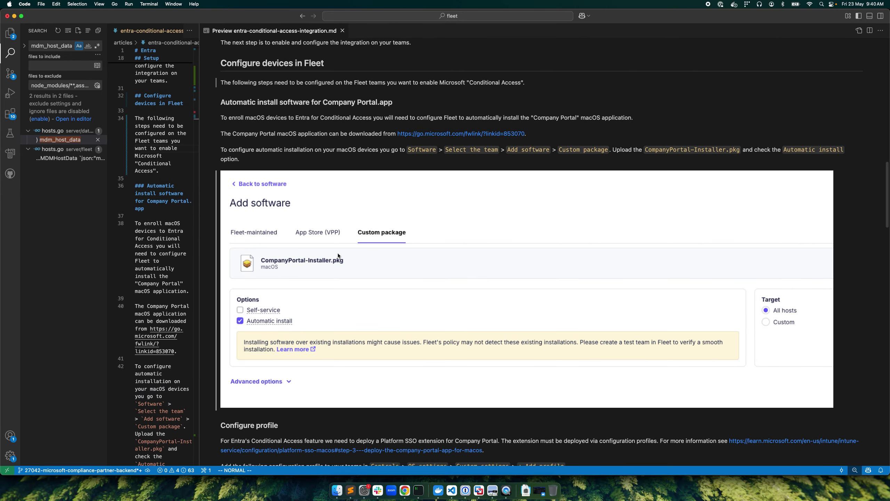
pyautogui.scroll(-8, 338, 254)
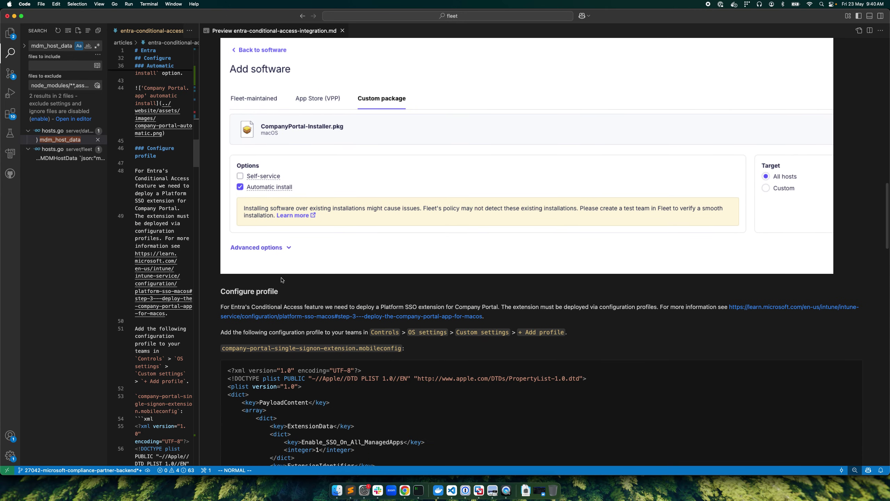
# Step: Switch to Chrome, filter the No team software in Fleet to Available for install, and open the Company Portal details
pyautogui.click(405, 491)
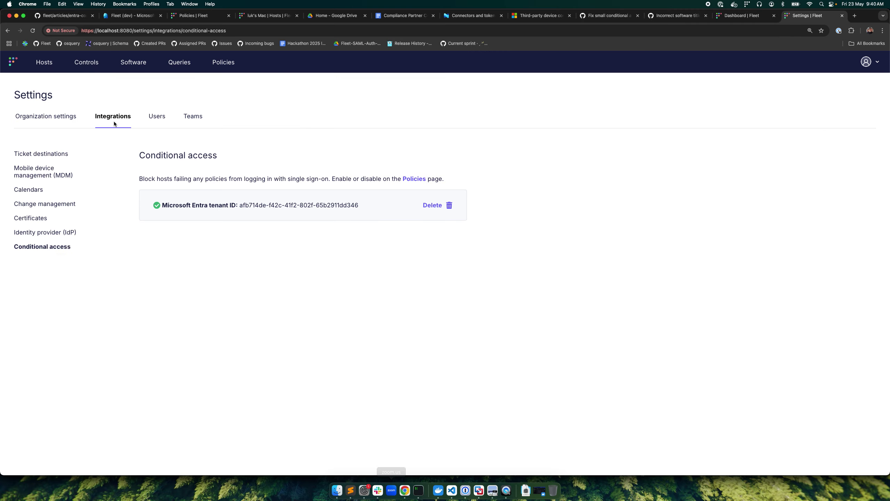
pyautogui.click(115, 63)
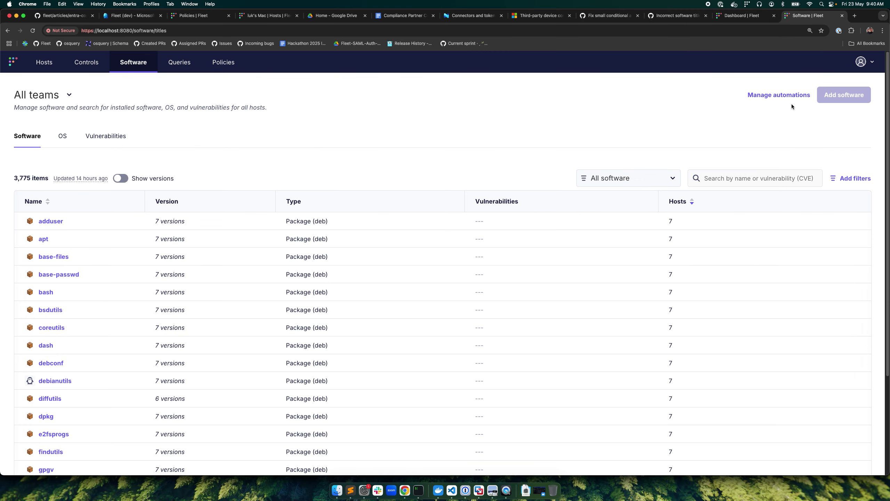
pyautogui.click(39, 95)
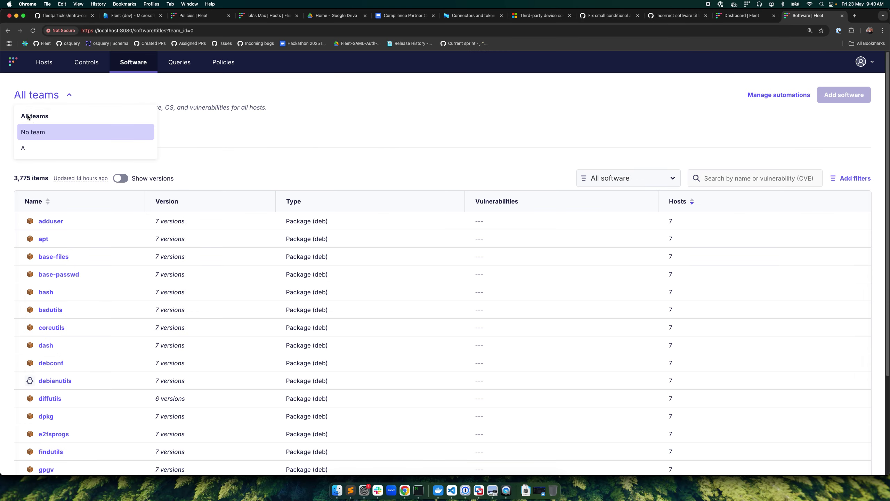
pyautogui.click(32, 132)
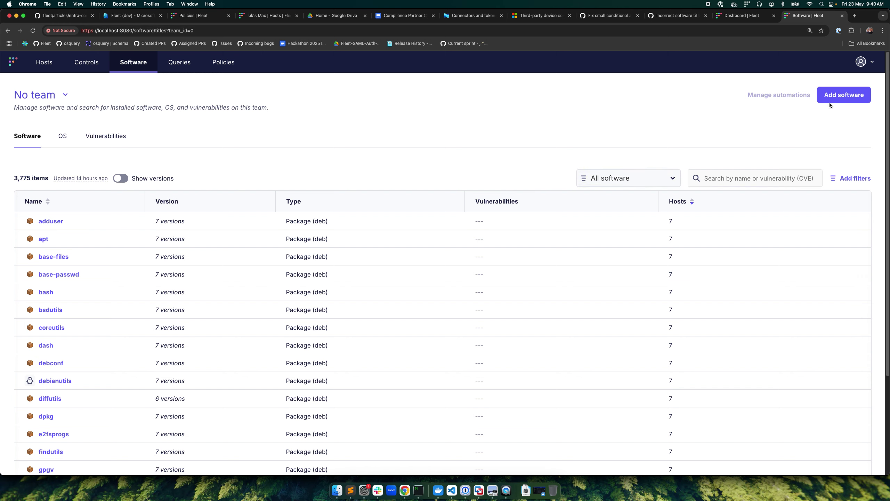
pyautogui.click(602, 172)
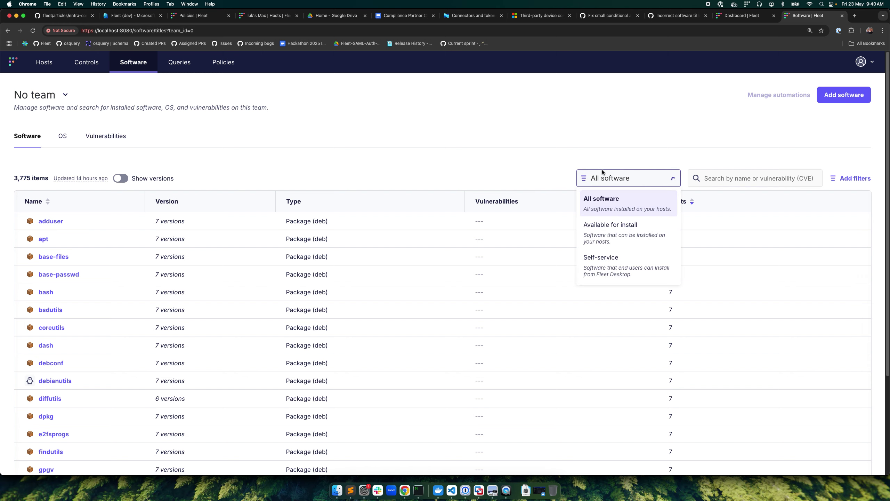
pyautogui.click(606, 224)
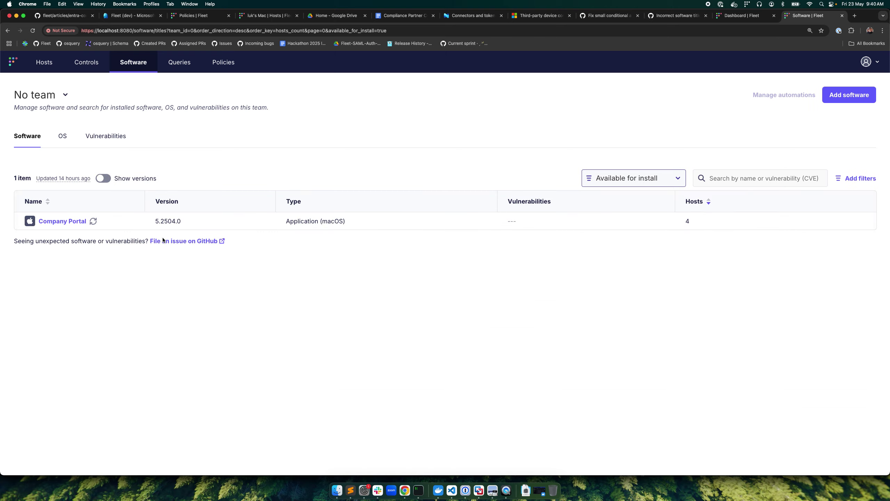
pyautogui.click(68, 221)
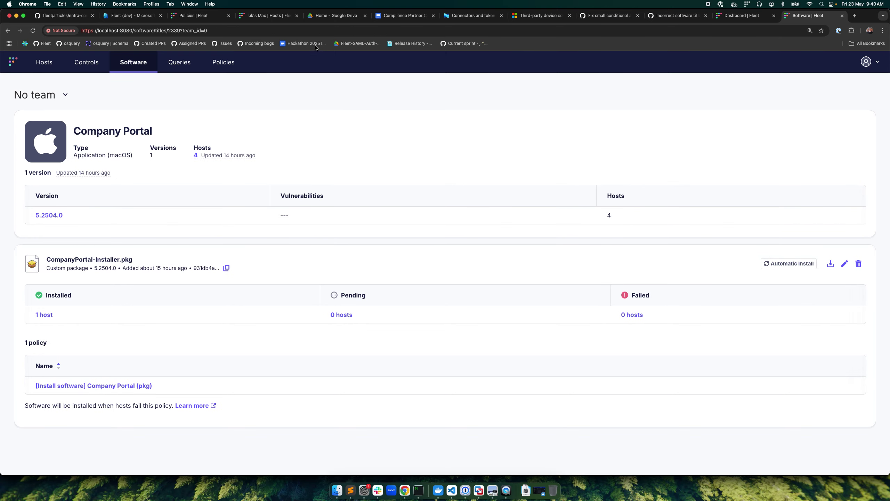
# Step: Switch to VS Code and read the "Configure profile" section of the article preview
pyautogui.press('super+Tab')
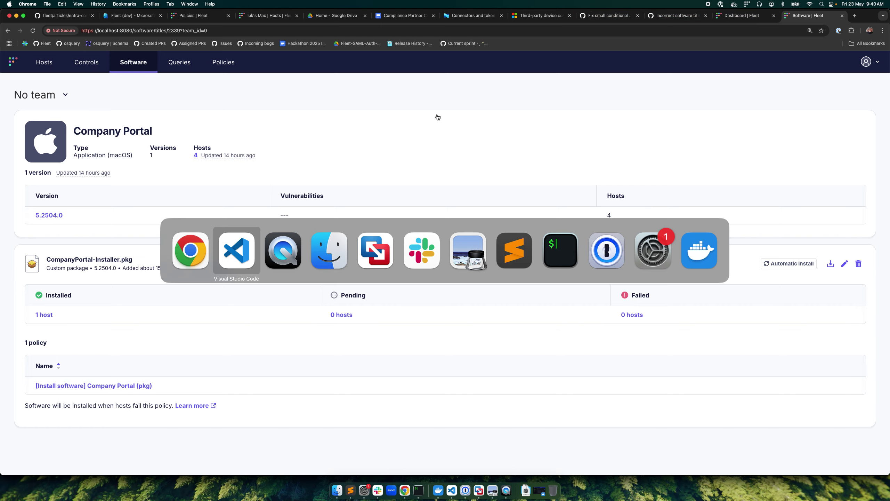
pyautogui.scroll(-5, 313, 271)
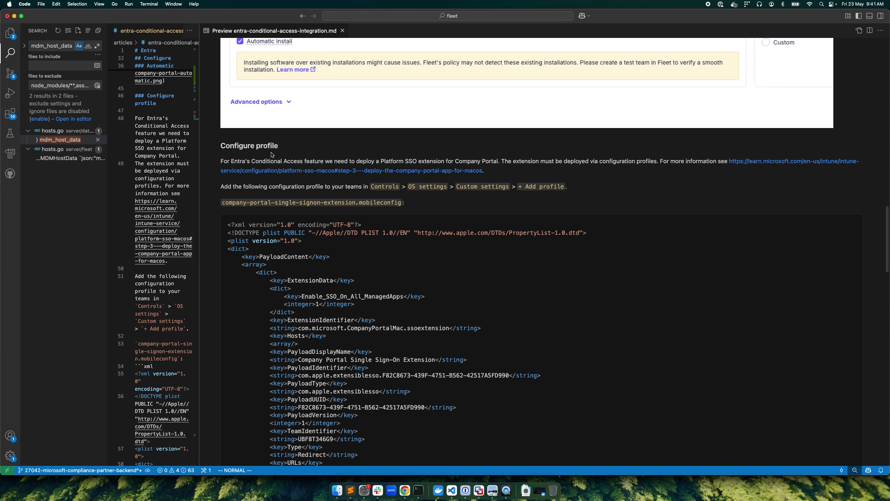
pyautogui.scroll(-5, 417, 198)
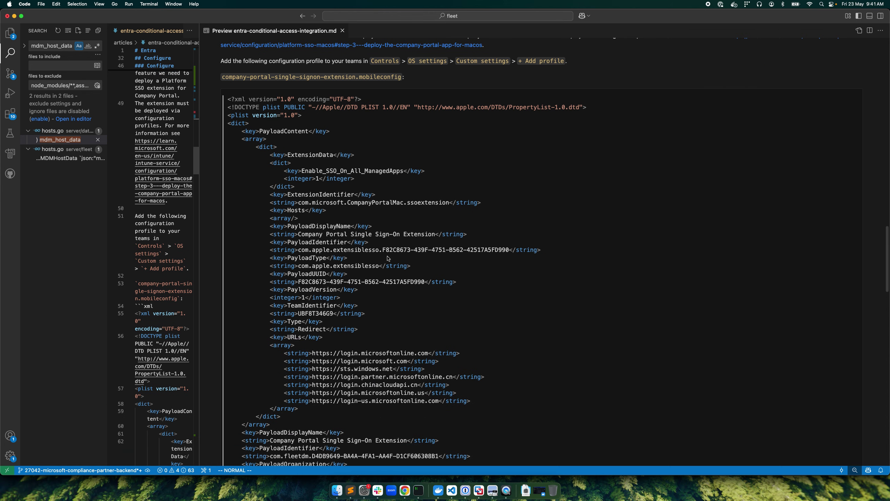
pyautogui.click(404, 490)
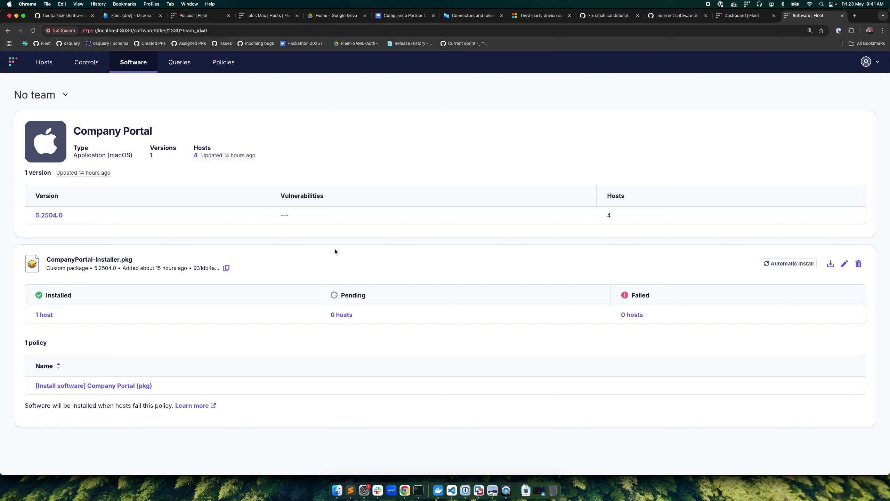
pyautogui.press('super+Tab')
pyautogui.scroll(-8, 375, 236)
pyautogui.scroll(8, 374, 236)
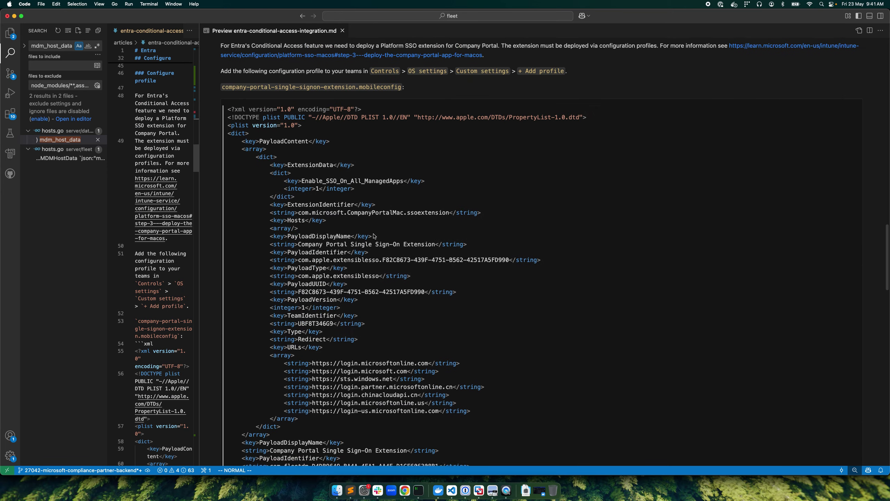
# Step: Switch to Chrome and open the Custom settings for No team within Fleet's OS settings controls
pyautogui.press('super+Tab')
pyautogui.click(102, 63)
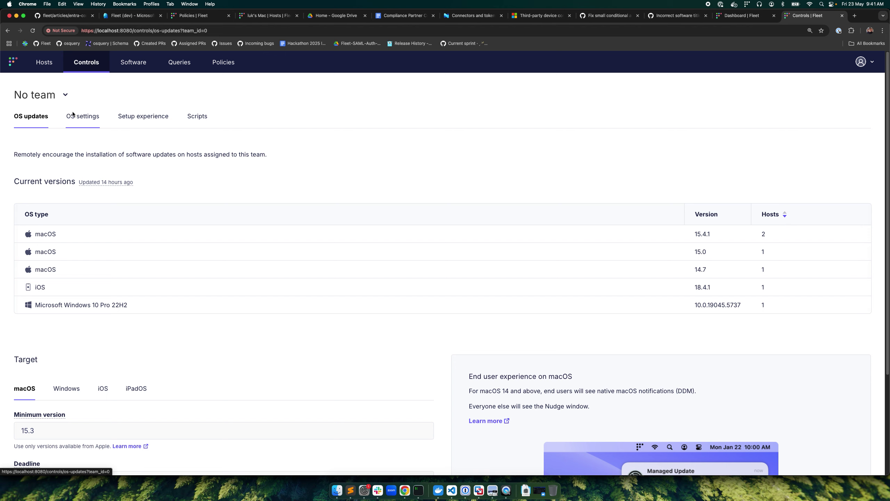
pyautogui.click(73, 114)
pyautogui.click(39, 253)
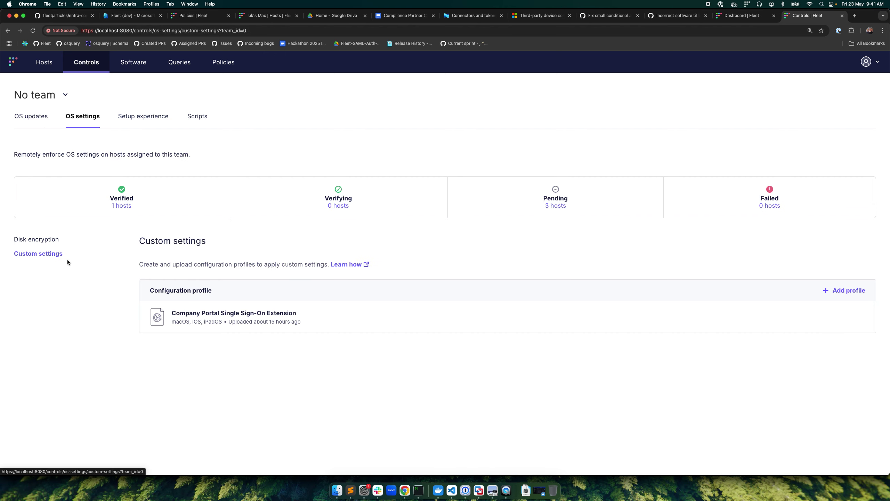
# Step: Switch to VS Code and read the rest of the mobileconfig listing and the section on the "Company portal.app installed and configured" label
pyautogui.press('super+Tab')
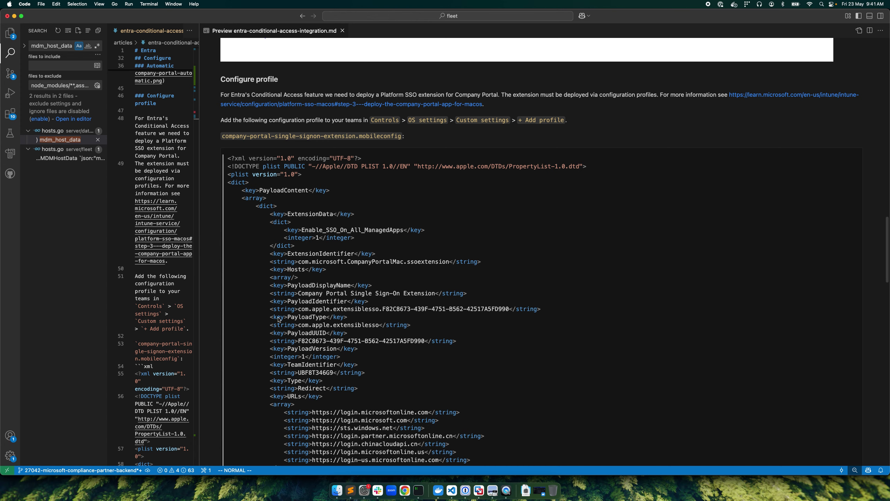
pyautogui.scroll(-6, 402, 274)
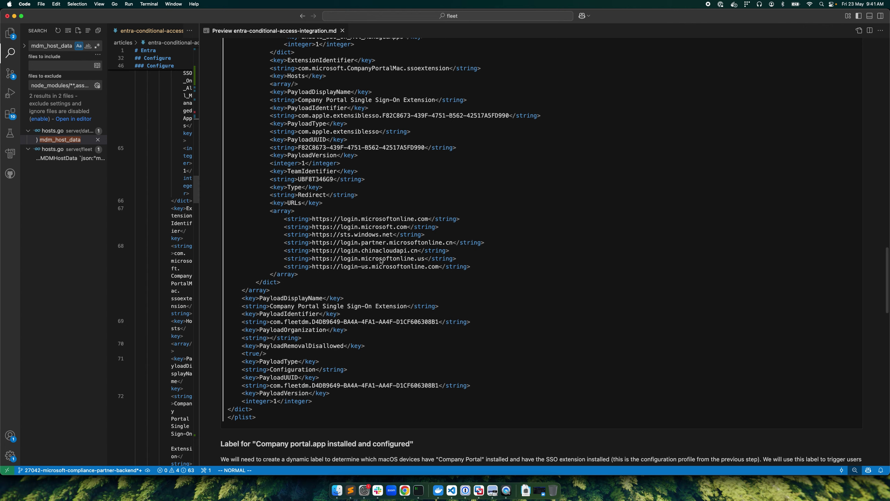
pyautogui.scroll(1, 344, 207)
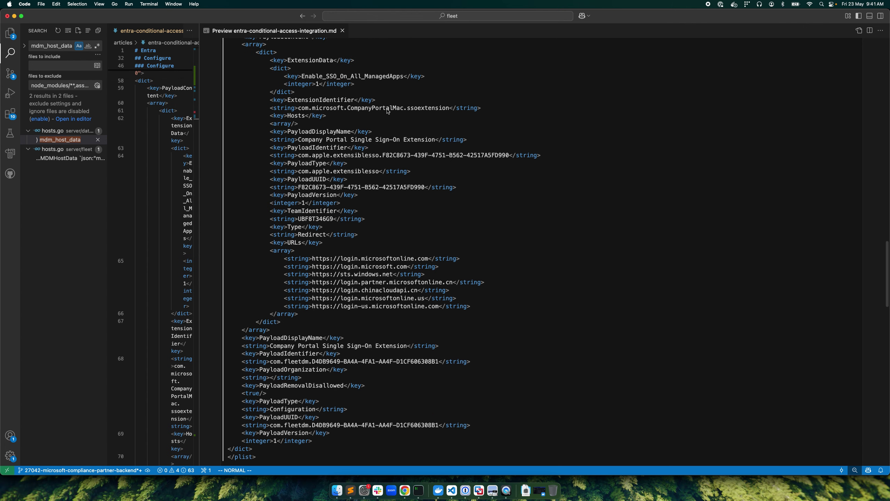
pyautogui.scroll(-9, 362, 200)
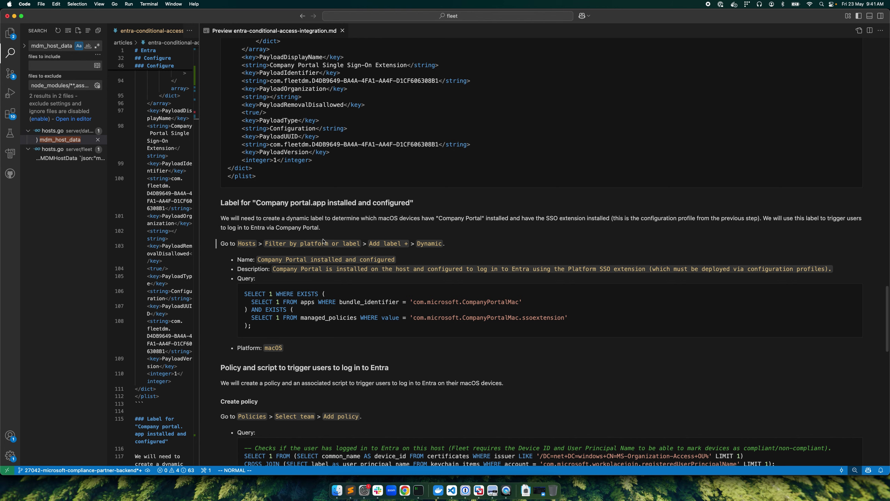
pyautogui.scroll(-3, 299, 304)
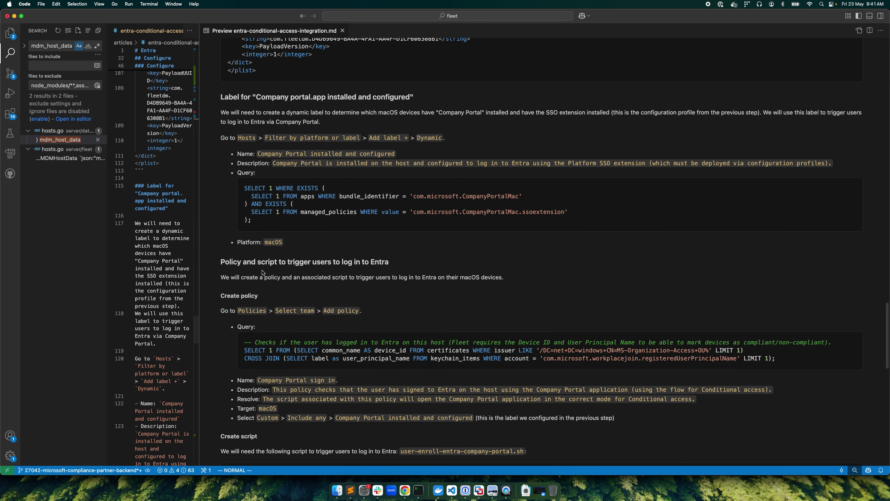
pyautogui.scroll(3, 298, 284)
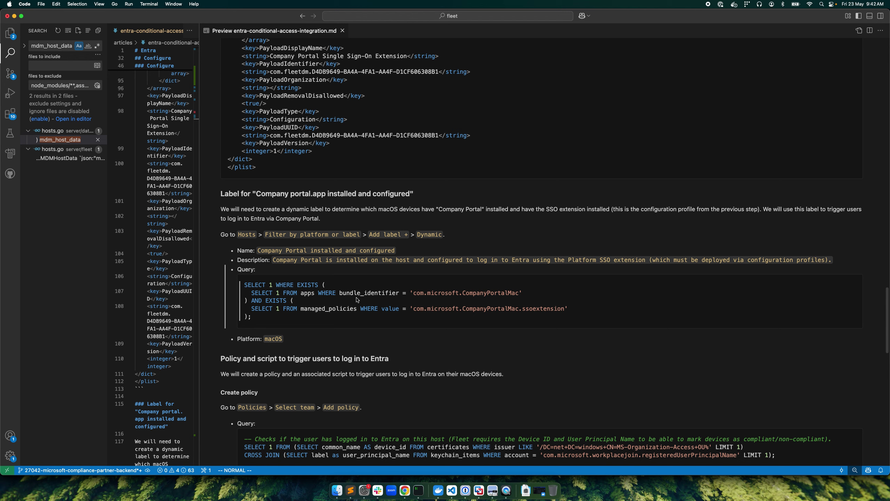
pyautogui.moveTo(257, 194); pyautogui.dragTo(410, 195)
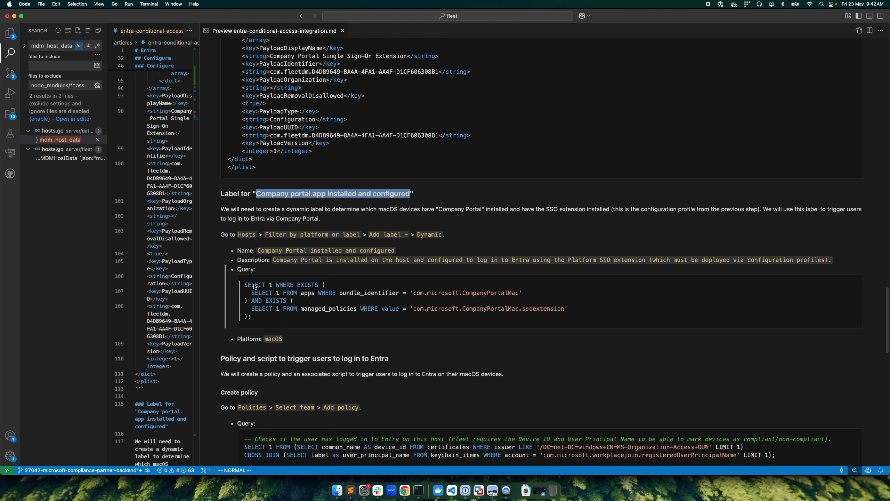
# Step: Recheck the end of the mobileconfig listing in the article and read the section on the "Company portal.app installed and configured" label
pyautogui.scroll(5, 255, 286)
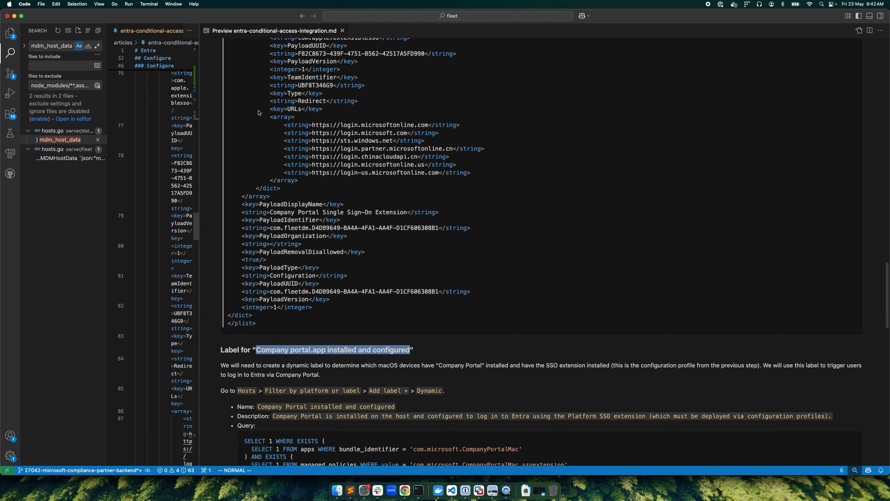
pyautogui.moveTo(256, 109); pyautogui.dragTo(266, 260)
pyautogui.scroll(-2, 313, 247)
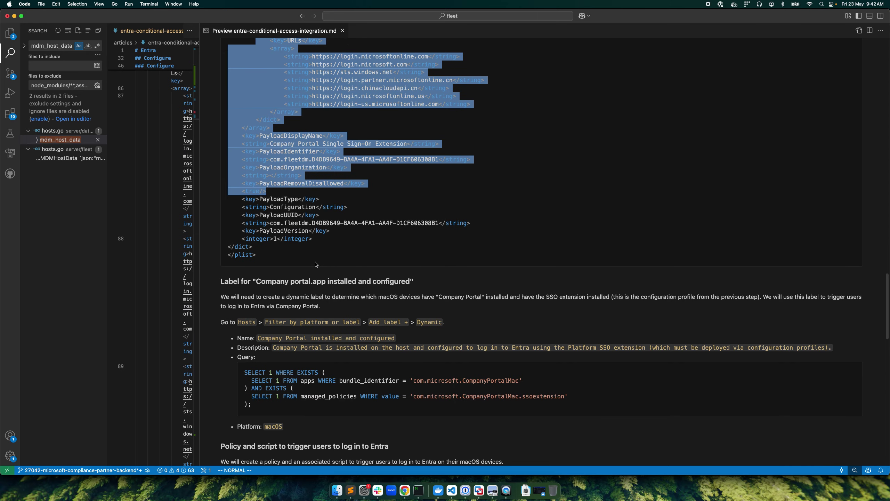
pyautogui.scroll(-5, 313, 279)
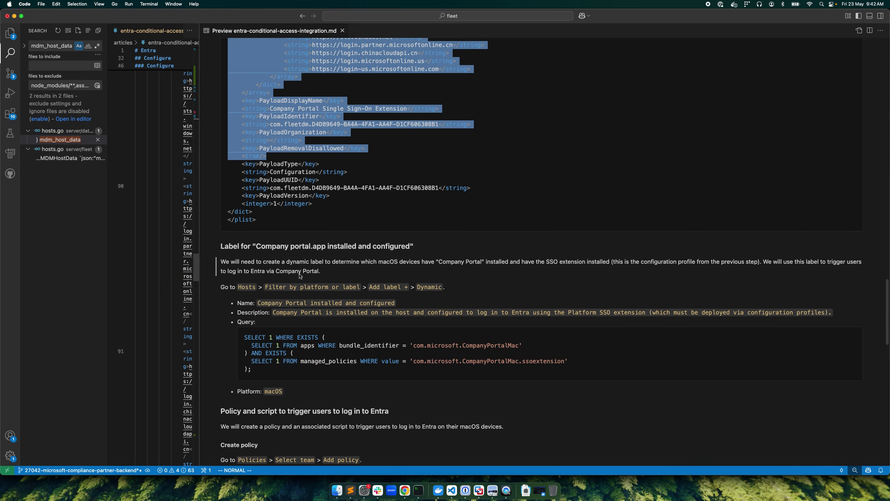
pyautogui.scroll(-3, 300, 276)
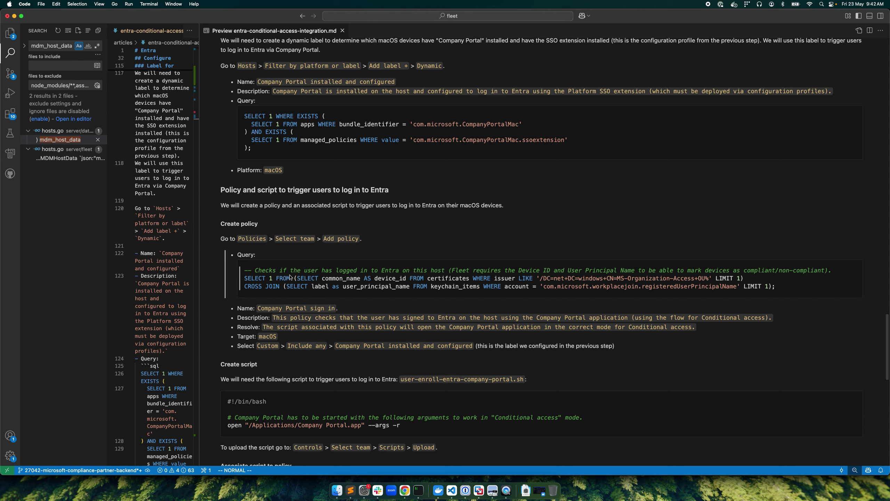
# Step: Read the article's sections on creating the Company Portal sign in policy and the user-enroll-entra-company-portal.sh script and associating the two
pyautogui.scroll(-5, 278, 290)
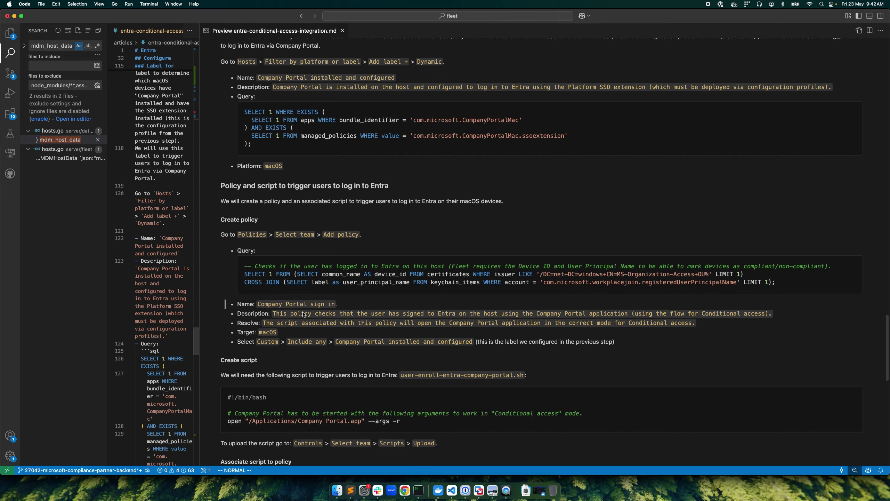
pyautogui.moveTo(229, 326); pyautogui.dragTo(286, 349)
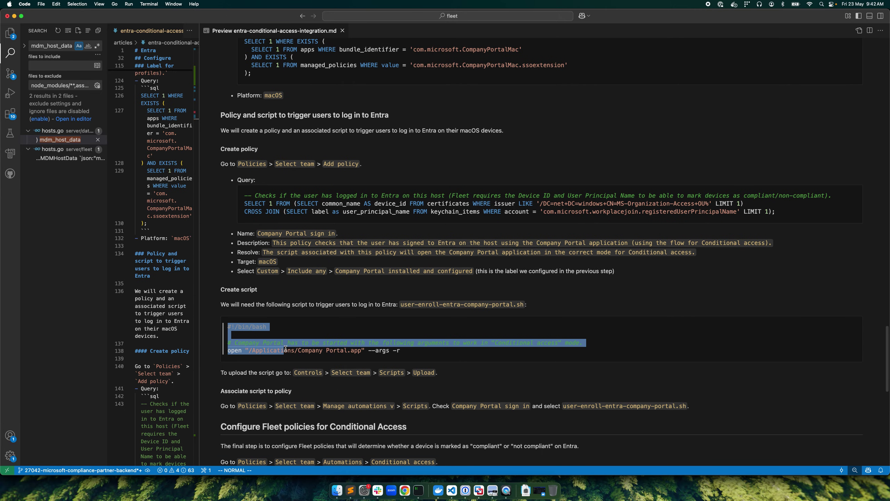
pyautogui.click(286, 348)
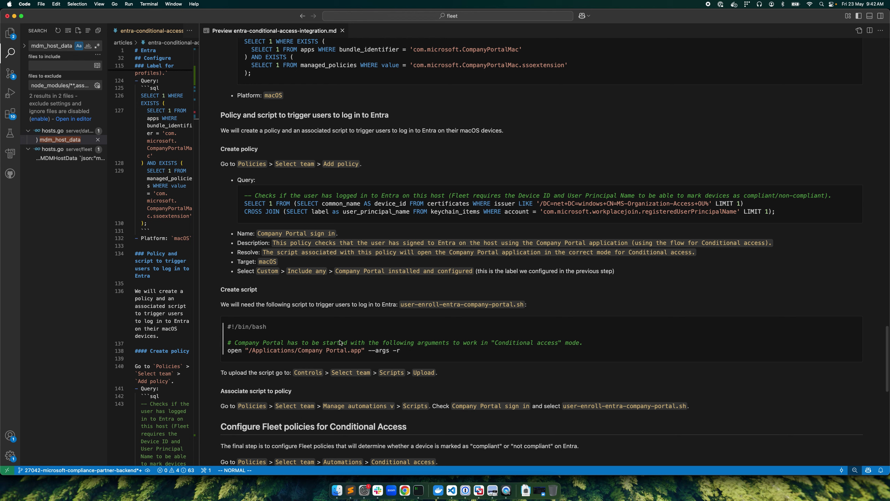
pyautogui.moveTo(400, 351); pyautogui.dragTo(376, 354)
pyautogui.click(369, 355)
pyautogui.scroll(-2, 280, 314)
pyautogui.scroll(-3, 281, 313)
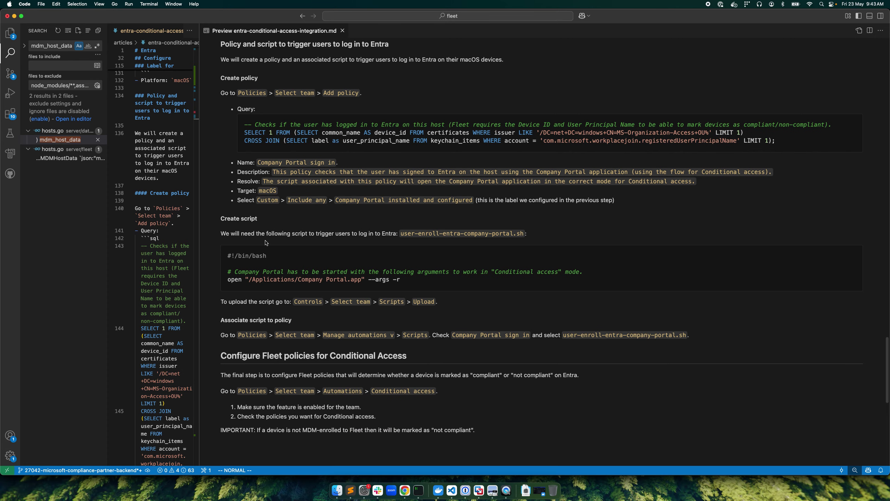
pyautogui.scroll(3, 287, 216)
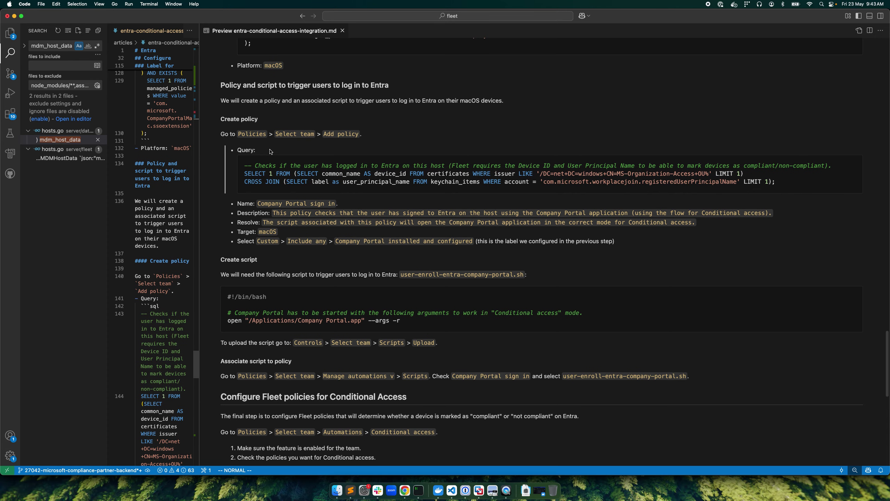
# Step: Switch to Chrome and view the script automation of No team's policies in Fleet, closing it without changes
pyautogui.click(405, 490)
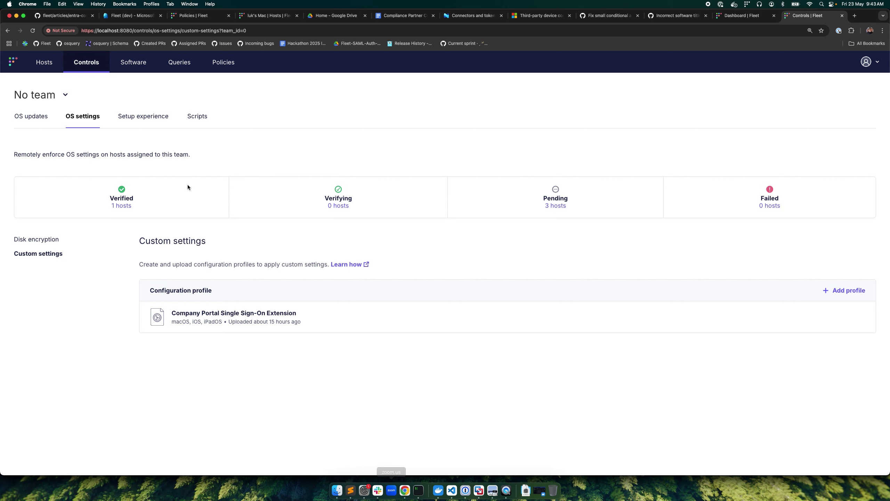
pyautogui.click(223, 64)
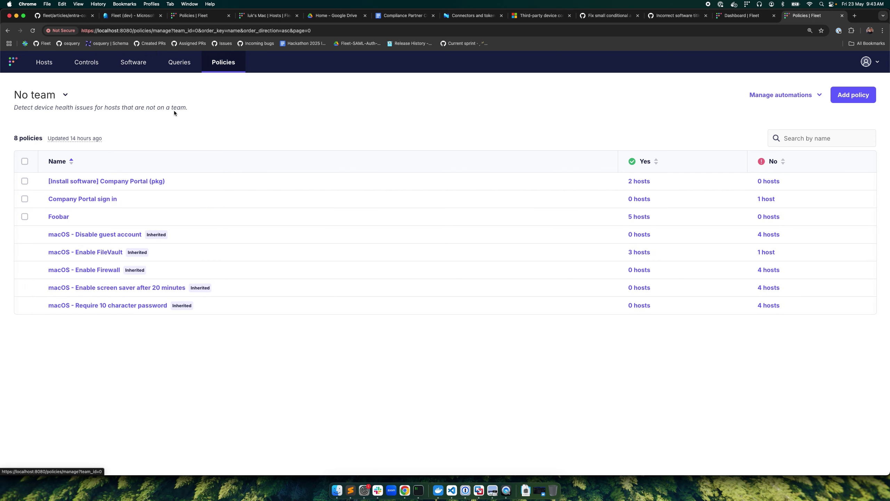
pyautogui.click(768, 99)
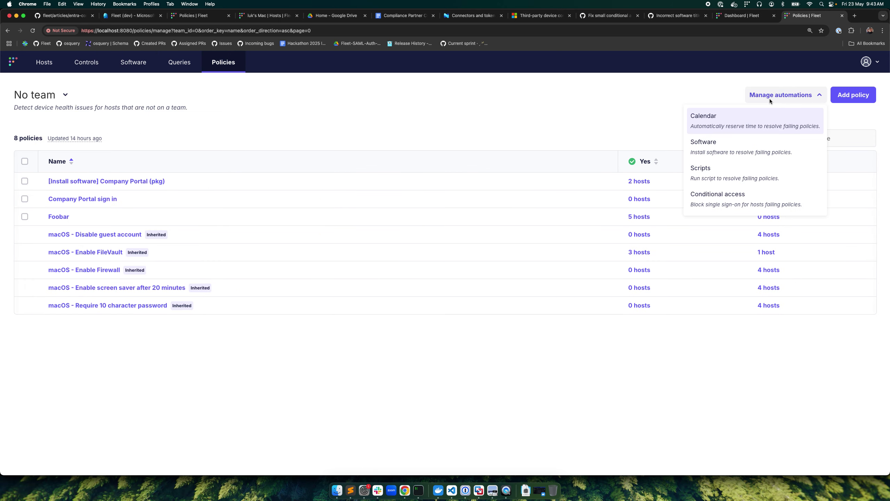
pyautogui.click(722, 169)
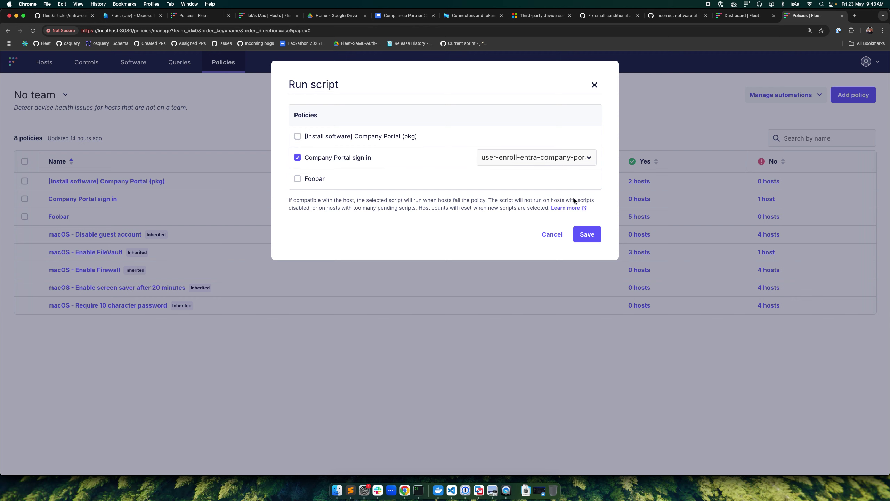
pyautogui.click(559, 234)
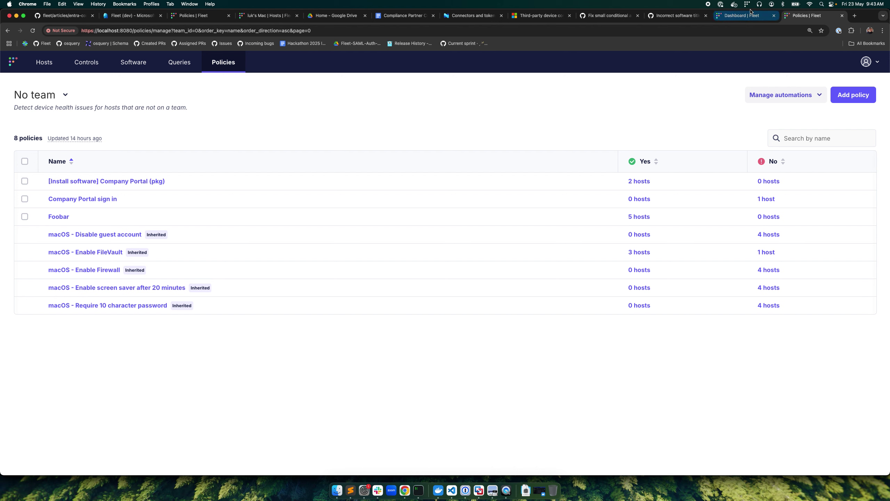
# Step: Read the article's final Conditional Access section in VS Code, and in Chrome enable and save Conditional access for No team with the Foobar policy selected
pyautogui.click(452, 490)
pyautogui.scroll(-2, 304, 311)
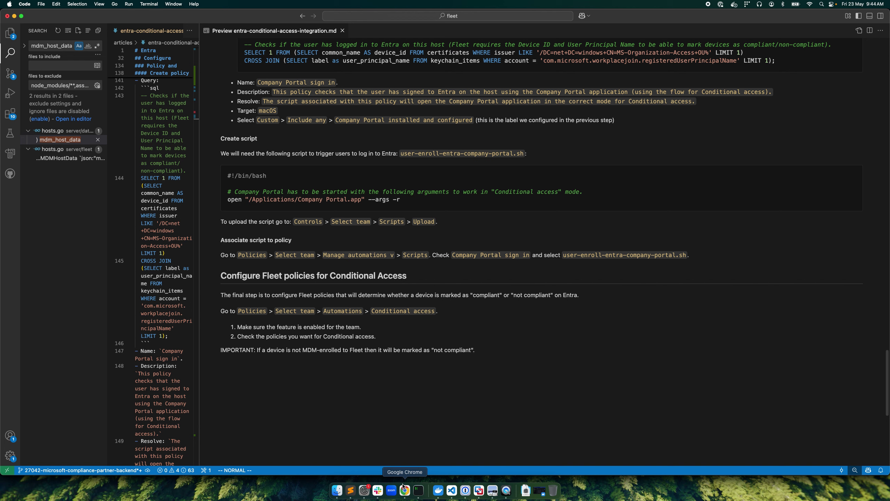
pyautogui.click(404, 487)
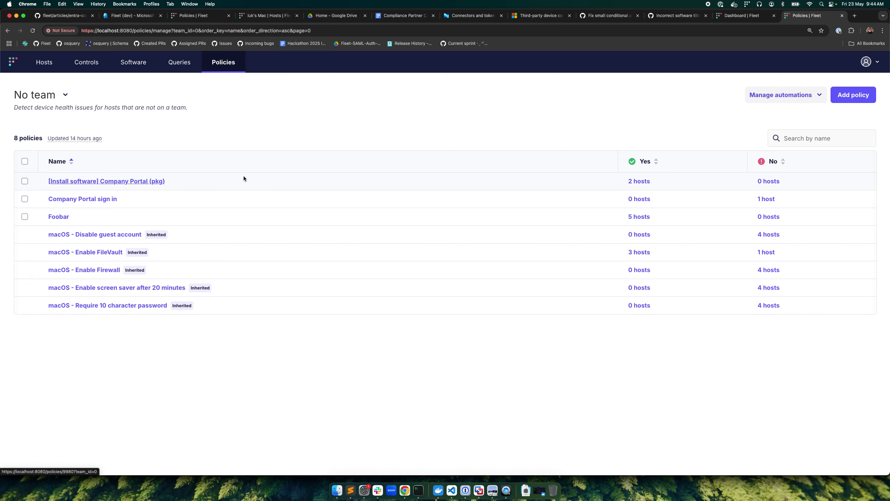
pyautogui.click(789, 97)
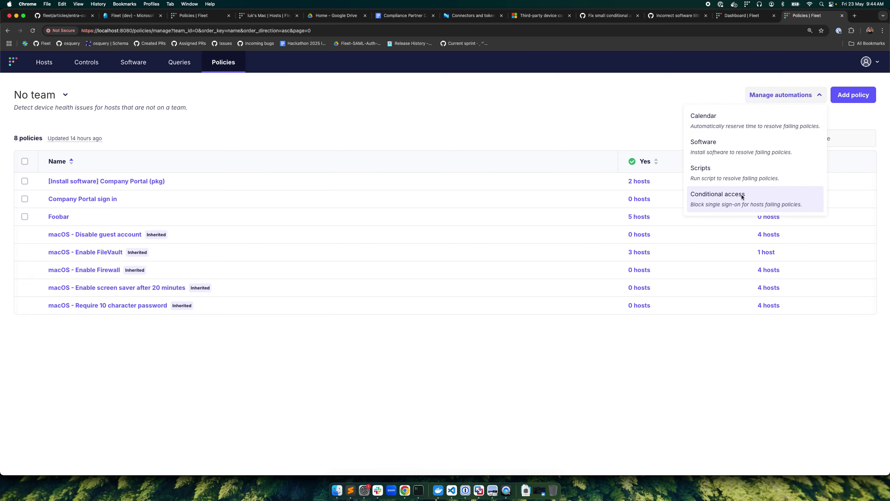
pyautogui.click(732, 198)
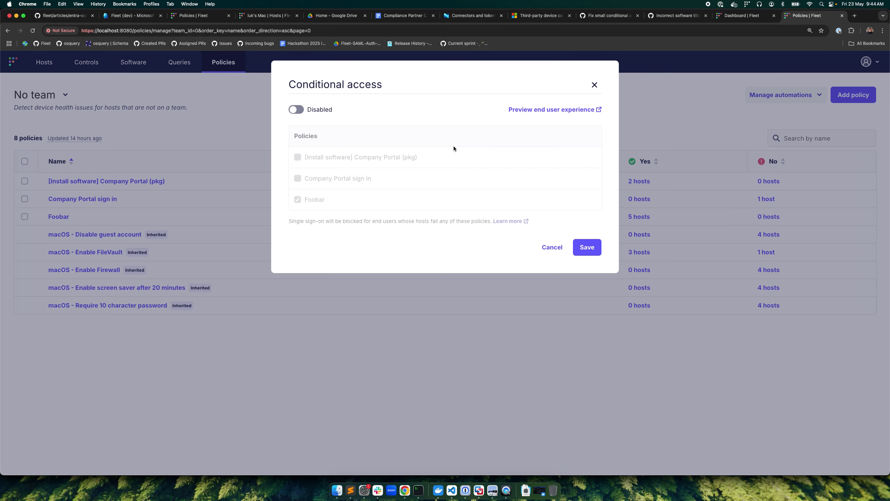
pyautogui.click(299, 109)
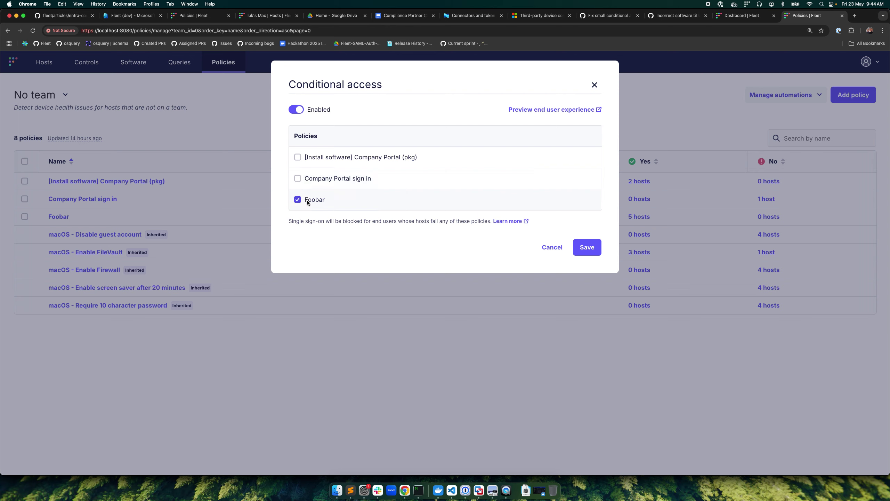
pyautogui.click(582, 249)
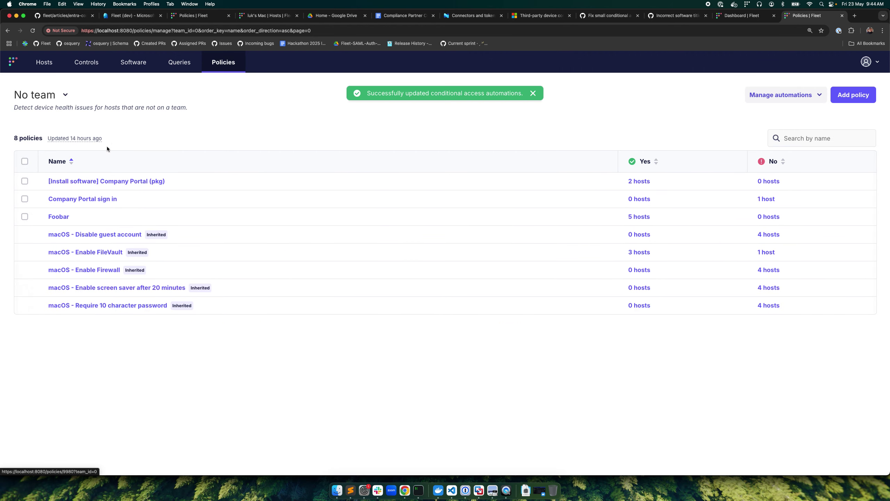
# Step: Open the policies of the online MacBook Pro host in Fleet and refetch the host
pyautogui.click(39, 66)
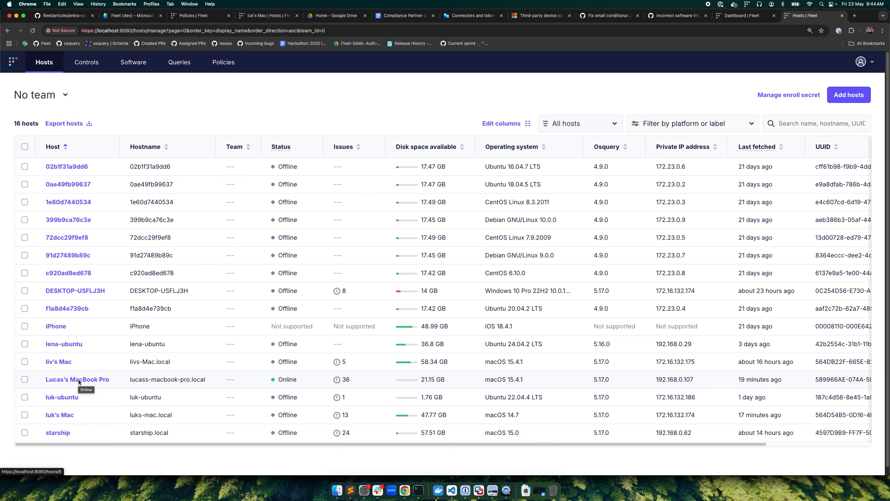
pyautogui.click(193, 381)
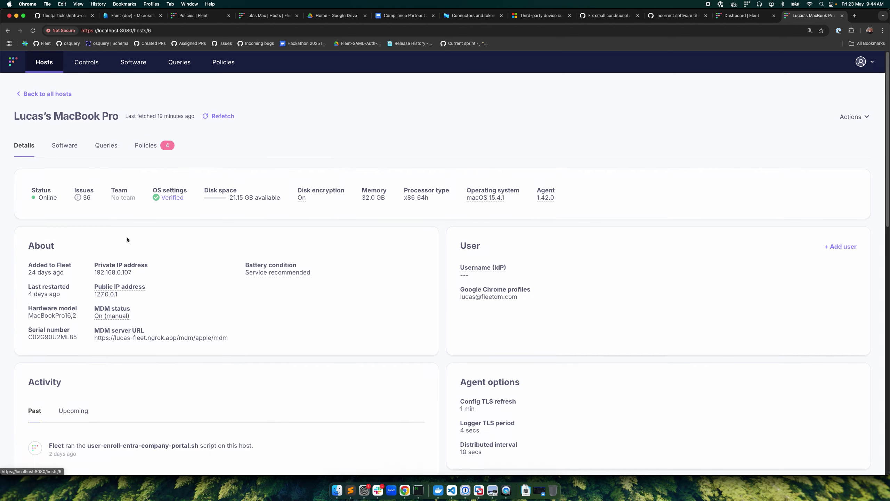
pyautogui.click(149, 145)
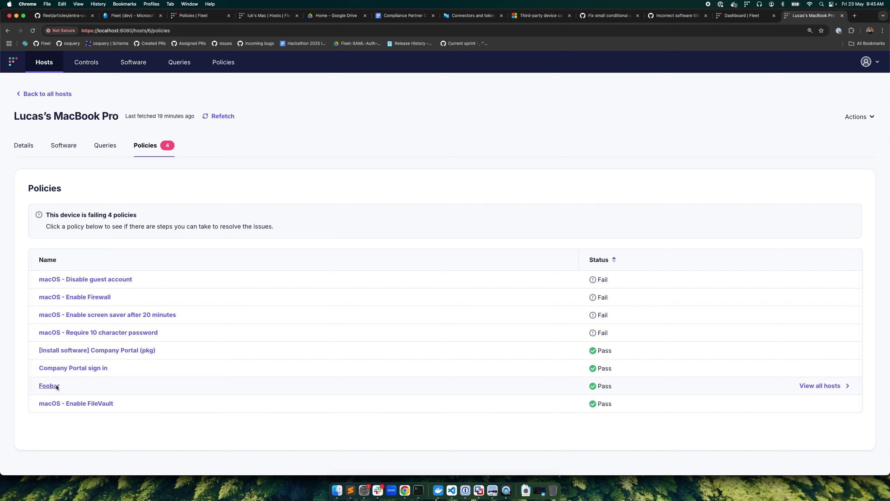
pyautogui.click(224, 117)
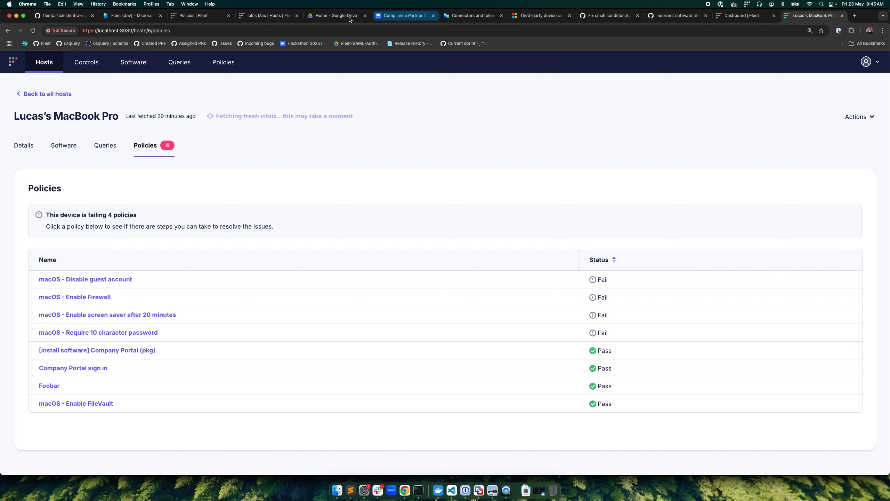
# Step: List all devices in the Microsoft Entra admin center and check the MacBook Pro's Compliant value
pyautogui.click(133, 16)
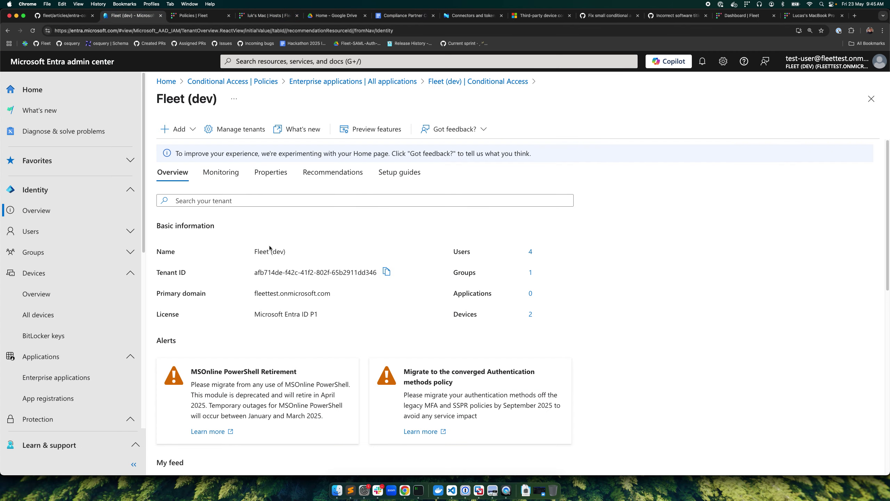
pyautogui.click(48, 274)
pyautogui.click(48, 274)
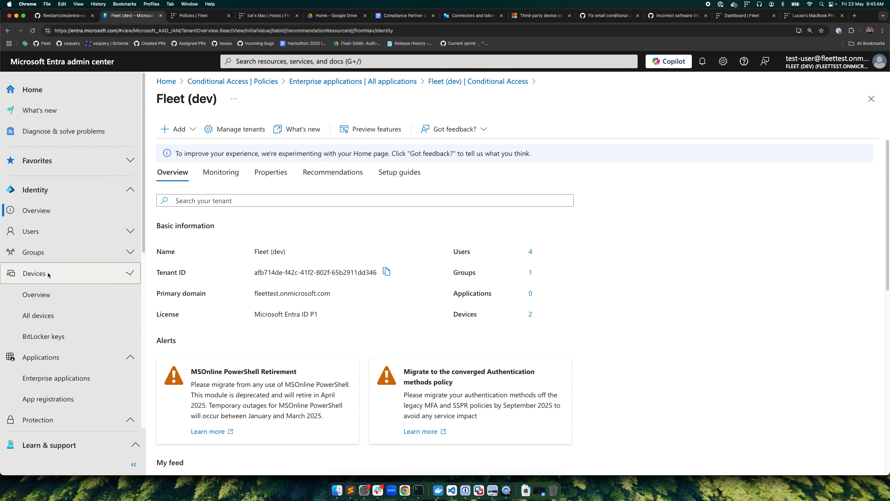
pyautogui.click(39, 316)
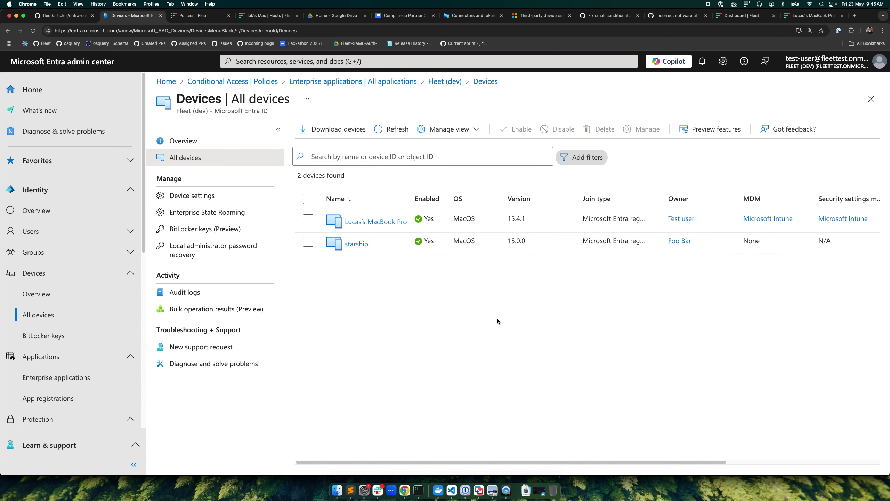
pyautogui.moveTo(433, 462); pyautogui.dragTo(629, 335)
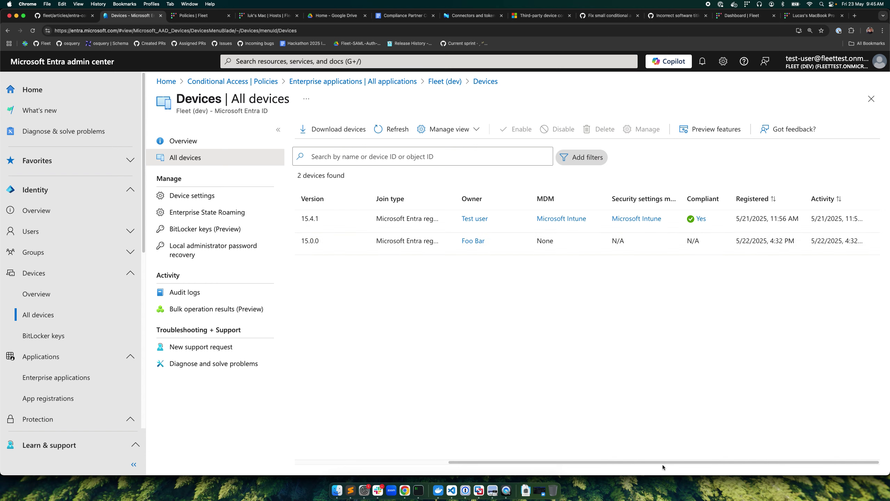
pyautogui.moveTo(664, 463); pyautogui.dragTo(501, 447)
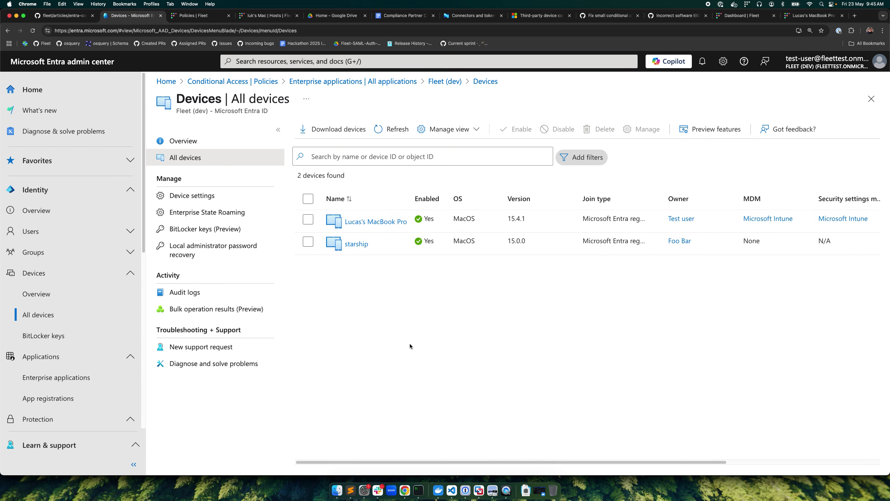
pyautogui.moveTo(511, 463); pyautogui.dragTo(624, 438)
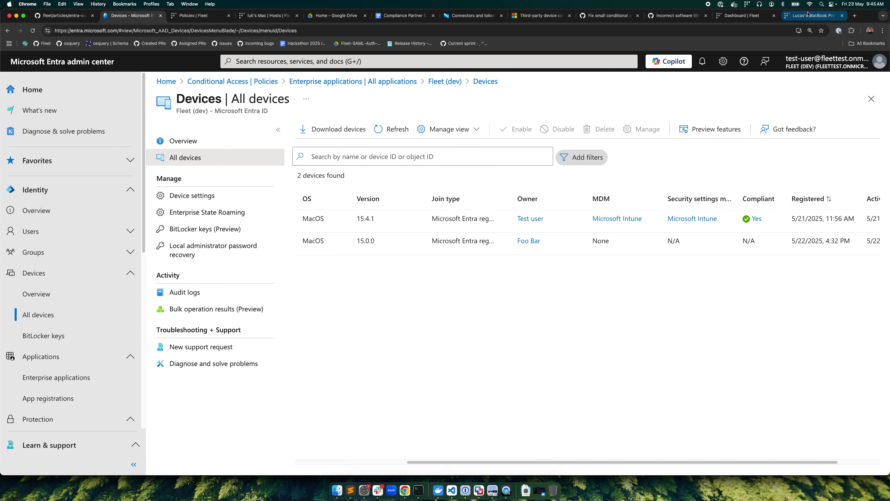
# Step: Edit Fleet's Foobar policy for No team so its query condition reads start_time < 1, and save the policy
pyautogui.click(807, 13)
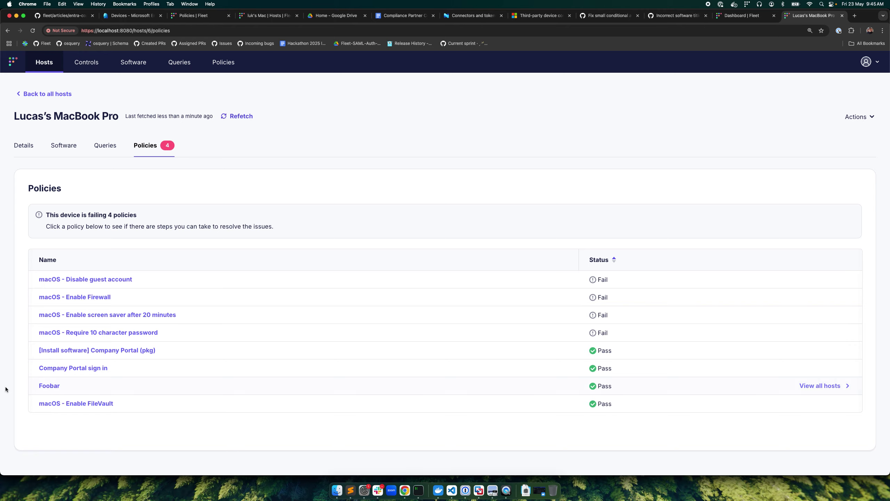
pyautogui.click(55, 387)
pyautogui.click(554, 117)
pyautogui.click(223, 62)
pyautogui.click(60, 217)
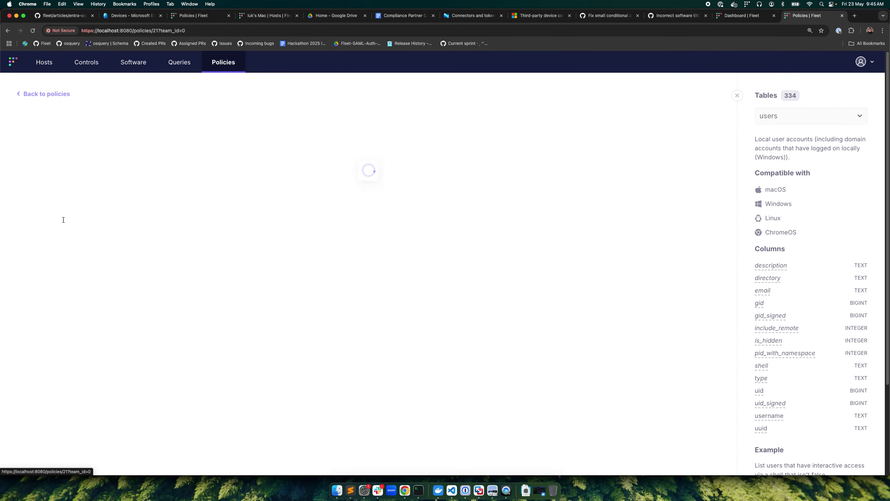
pyautogui.click(199, 189)
pyautogui.press('BackSpace')
pyautogui.write('< 1;')
pyautogui.click(35, 327)
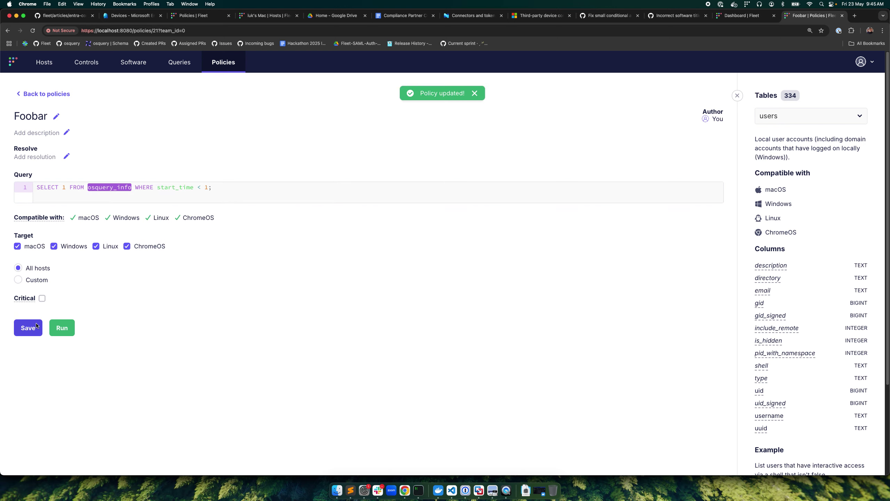
# Step: Return to the MacBook Pro host, refetch it against the edited Foobar policy, and view its policy statuses
pyautogui.click(44, 62)
pyautogui.click(68, 379)
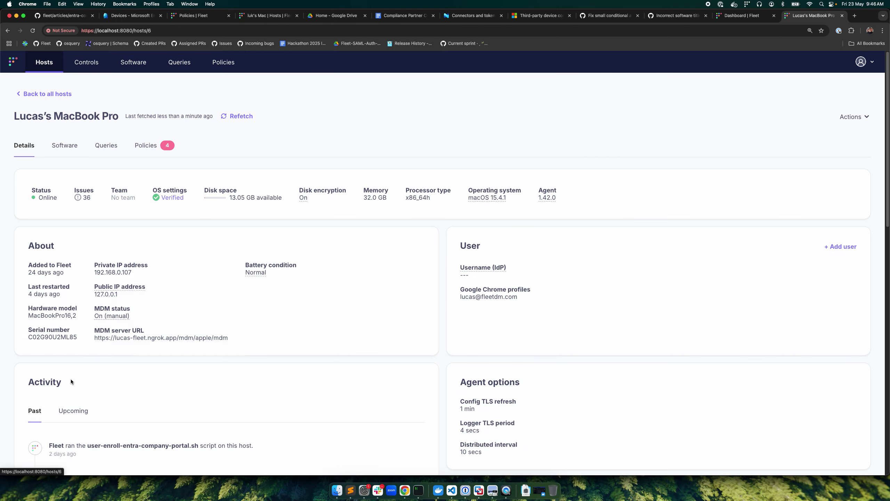
pyautogui.click(234, 118)
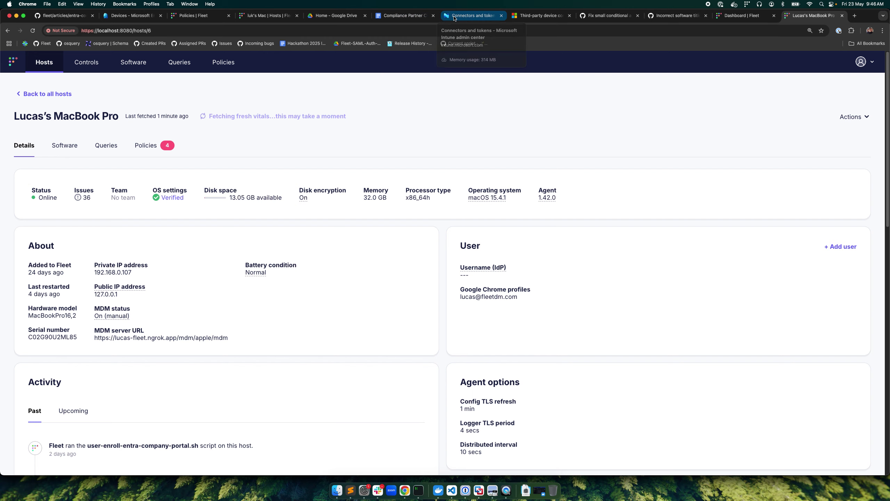
pyautogui.click(146, 145)
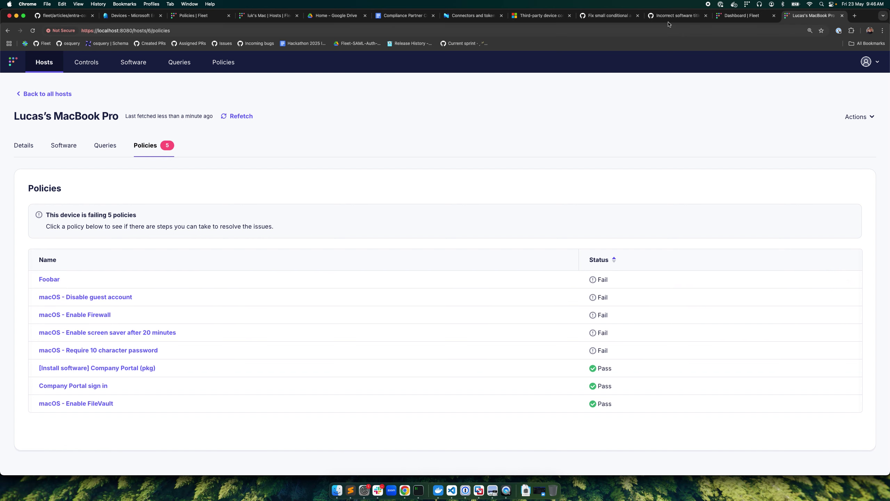
# Step: Reload the Entra device list and check the MacBook Pro's Compliant value again
pyautogui.click(473, 16)
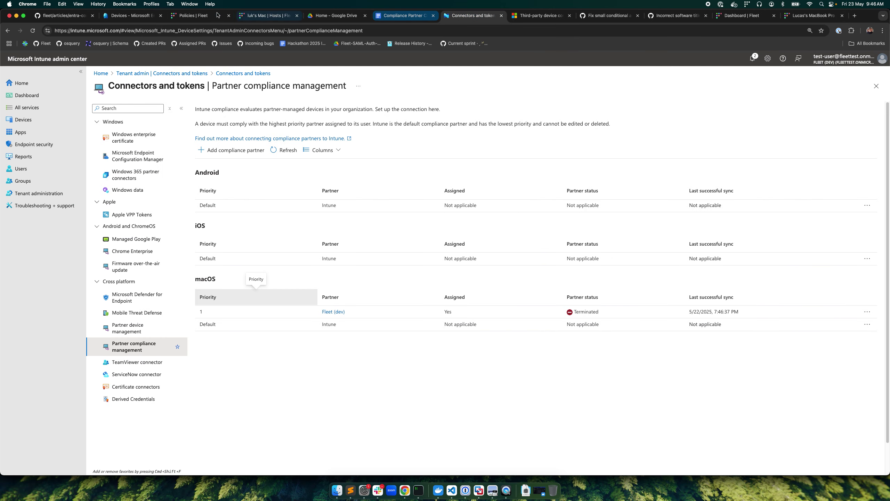
pyautogui.click(132, 15)
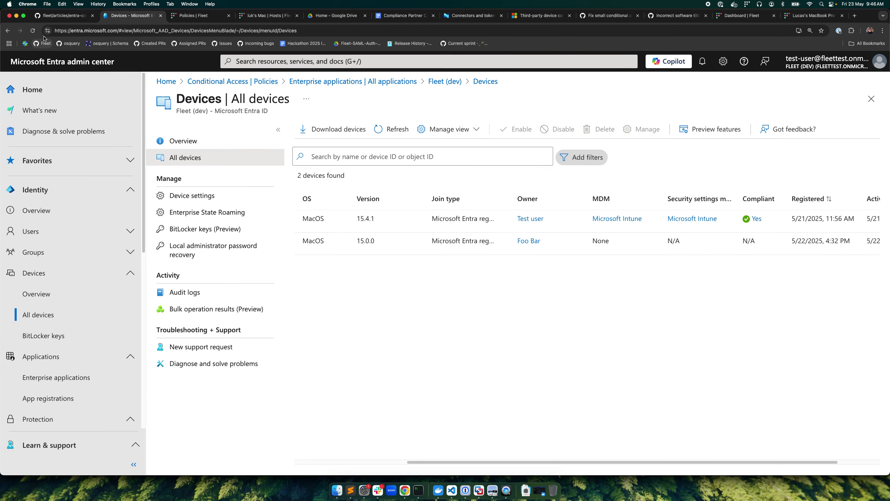
pyautogui.click(33, 30)
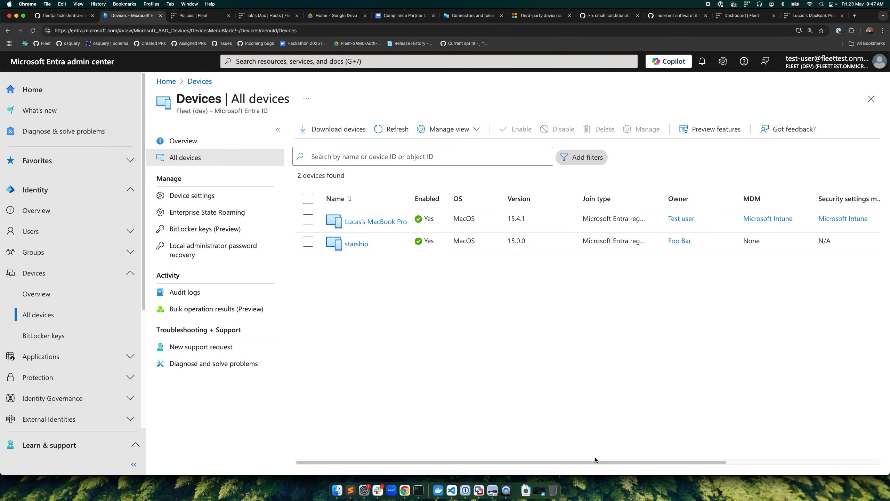
pyautogui.moveTo(597, 462); pyautogui.dragTo(733, 462)
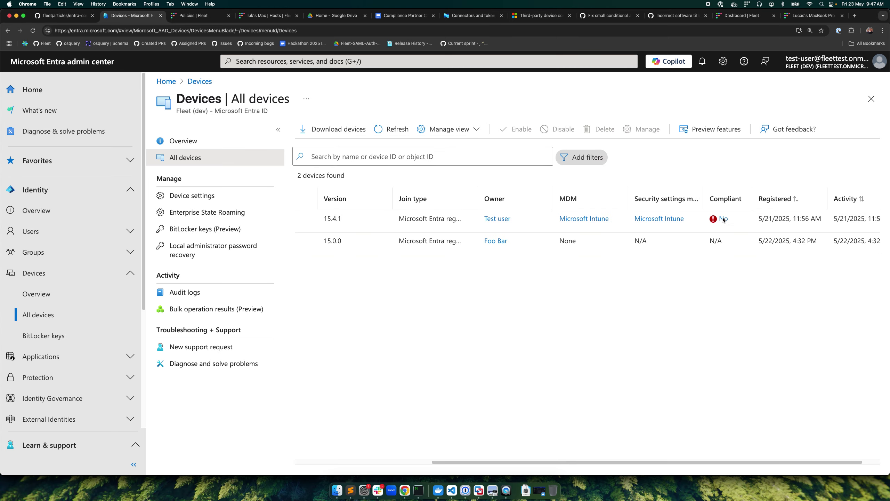